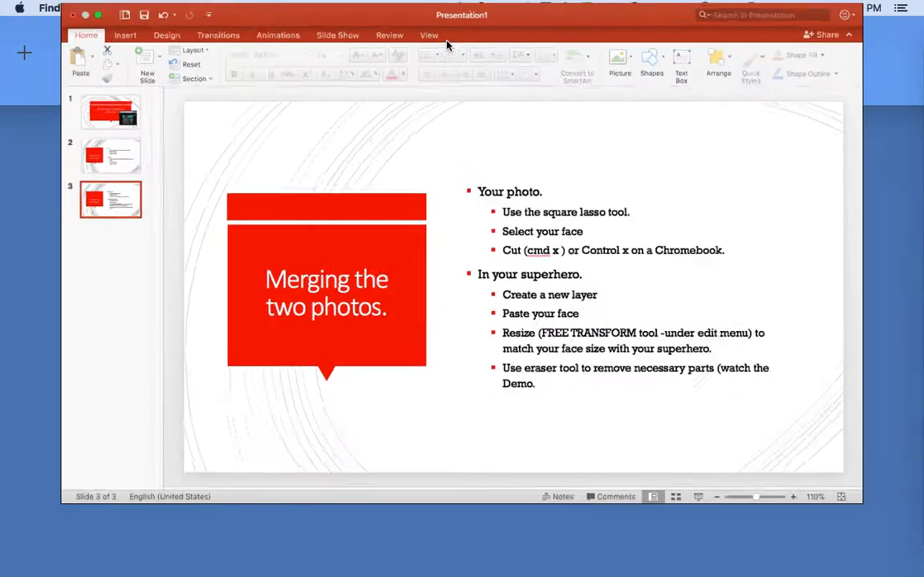
Switch to Chrome and run a Google image search for THOR in a new tab
{"action": "left_click", "coordinate": [43, 14]}
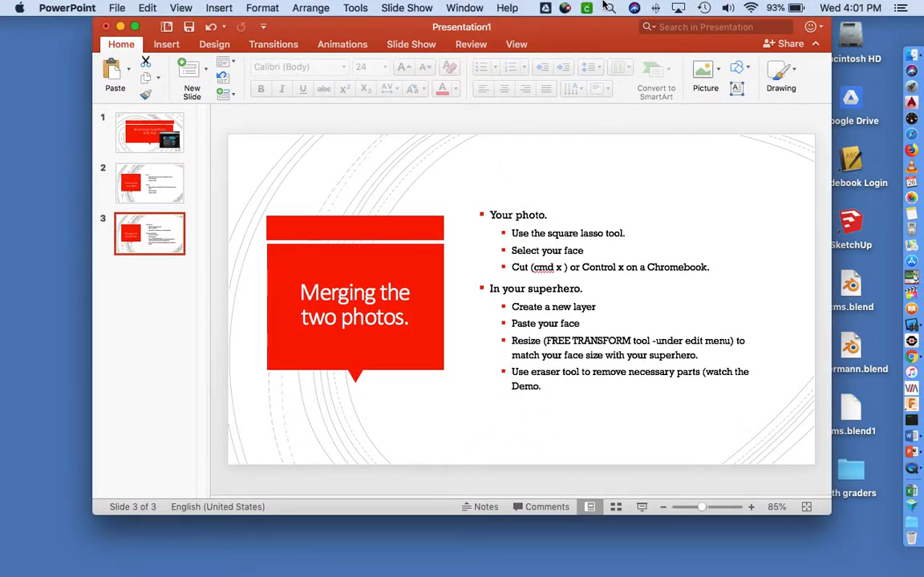
{"action": "left_click", "coordinate": [912, 356]}
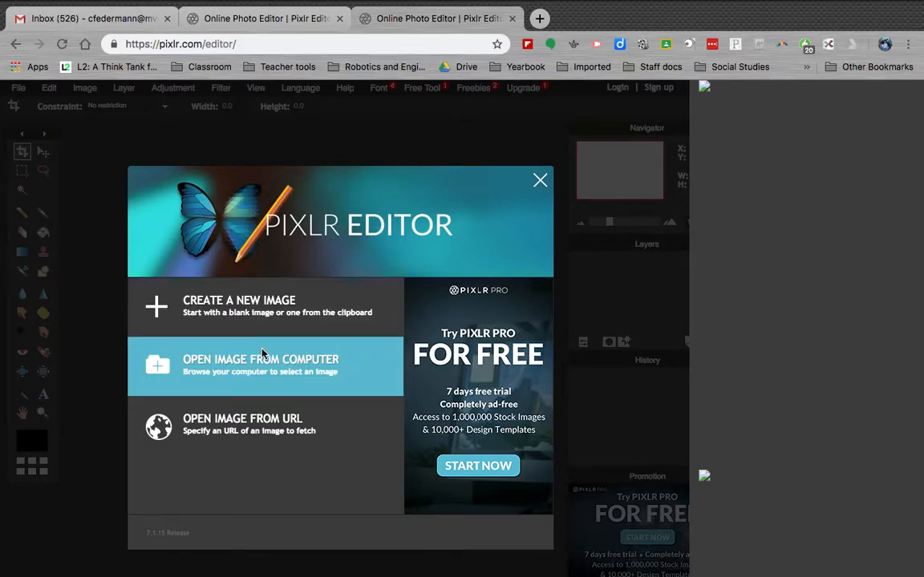
{"action": "left_click", "coordinate": [539, 18]}
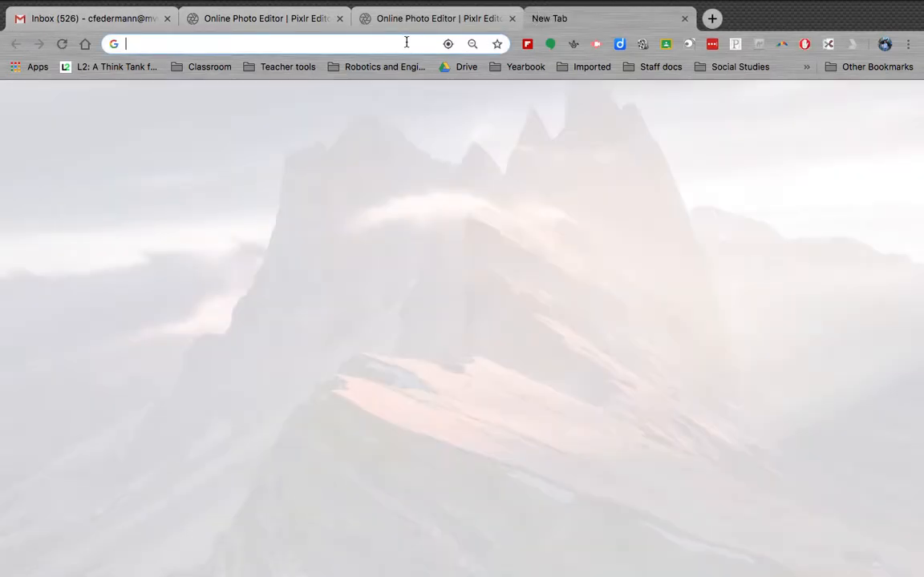
{"action": "type", "text": "THOR"}
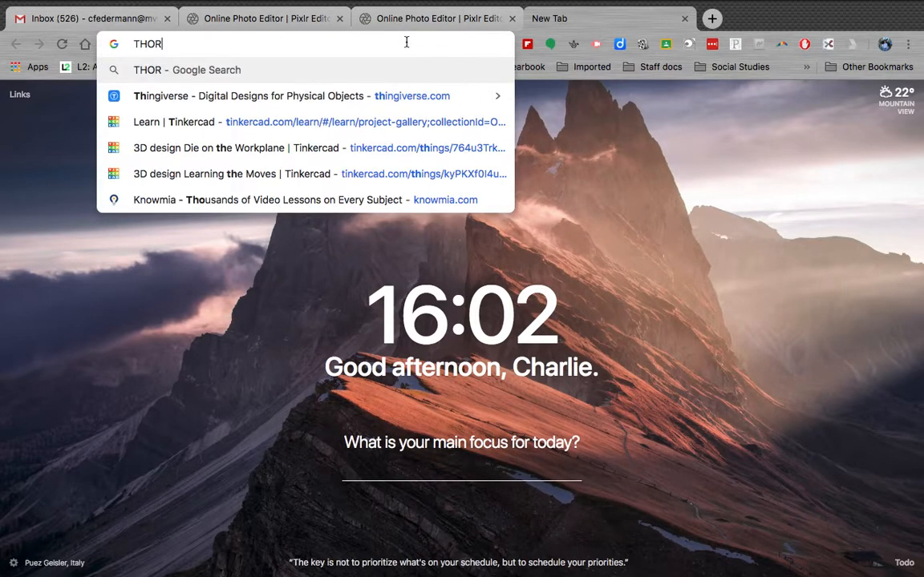
{"action": "key", "text": "Return"}
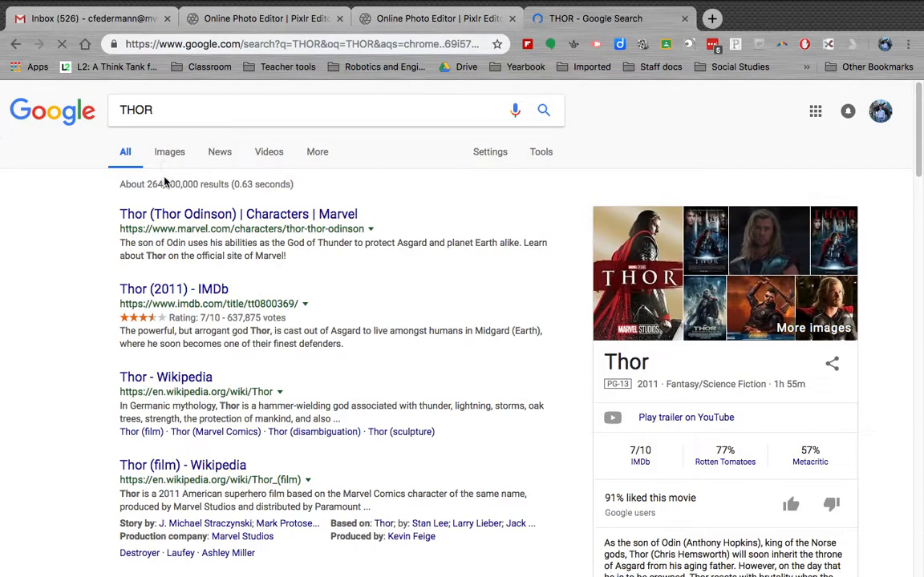
{"action": "left_click", "coordinate": [166, 151]}
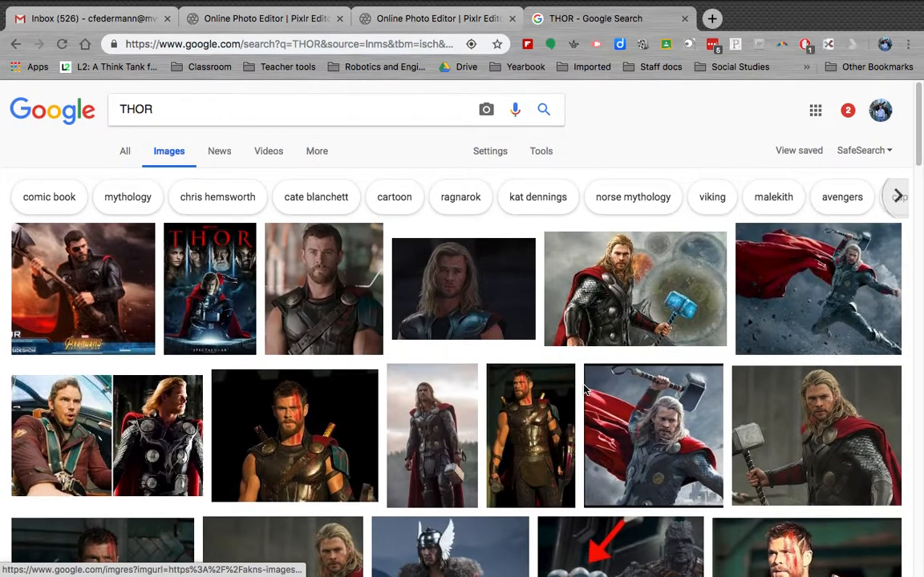
Browse the THOR image results and open the preview of the grinning, helmeted Thor from Digital Spy
{"action": "scroll", "coordinate": [584, 391], "scroll_direction": "down", "scroll_amount": 3}
{"action": "scroll", "coordinate": [584, 391], "scroll_direction": "down", "scroll_amount": 3}
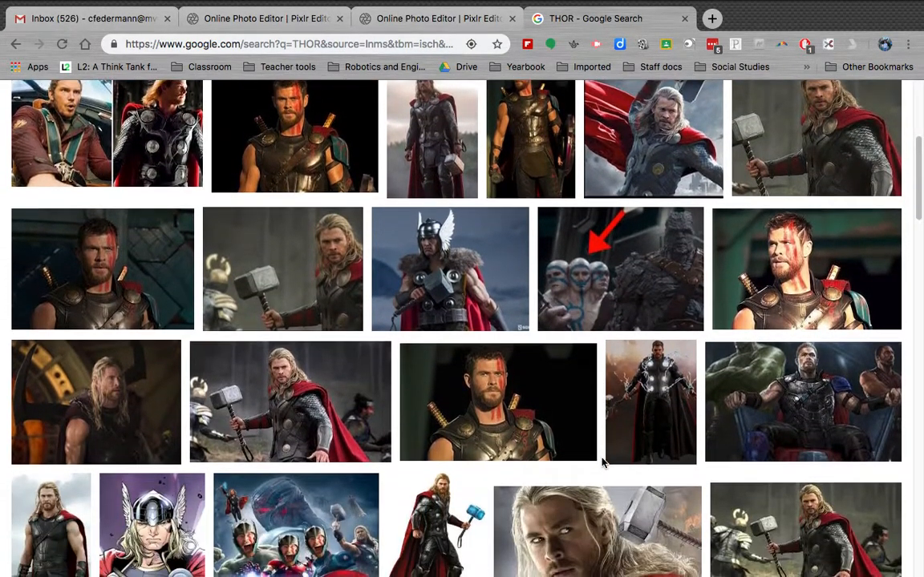
{"action": "scroll", "coordinate": [603, 463], "scroll_direction": "down", "scroll_amount": 4}
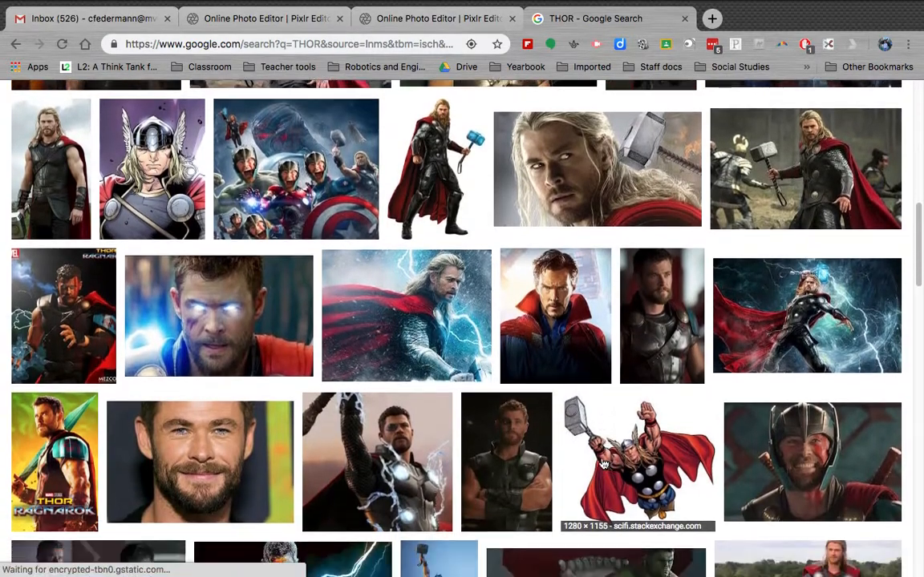
{"action": "scroll", "coordinate": [603, 462], "scroll_direction": "down", "scroll_amount": 1}
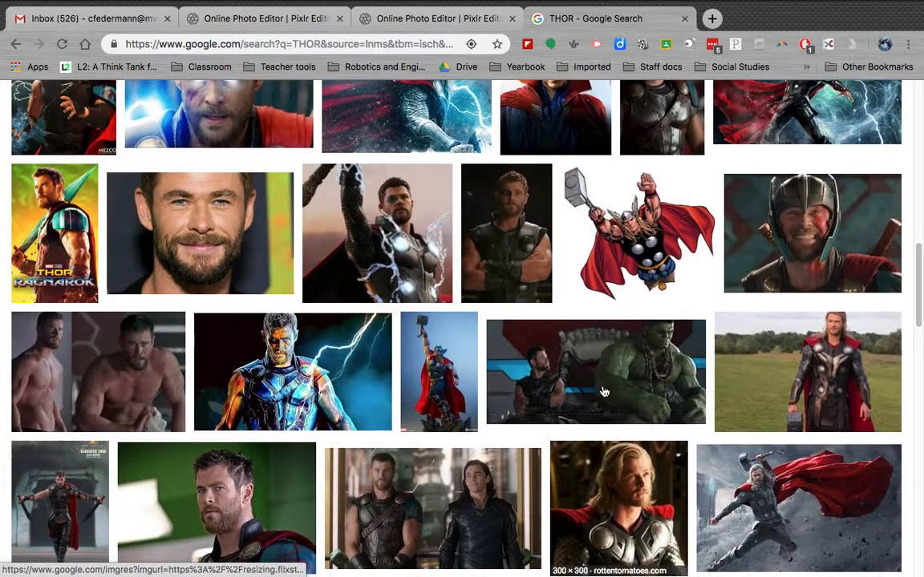
{"action": "left_click", "coordinate": [810, 242]}
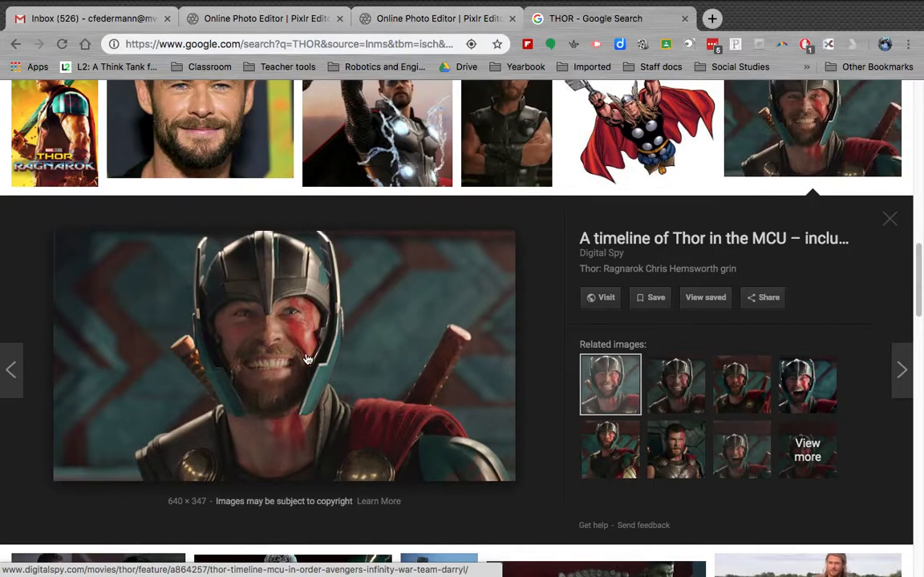
{"action": "scroll", "coordinate": [423, 341], "scroll_direction": "up", "scroll_amount": 5}
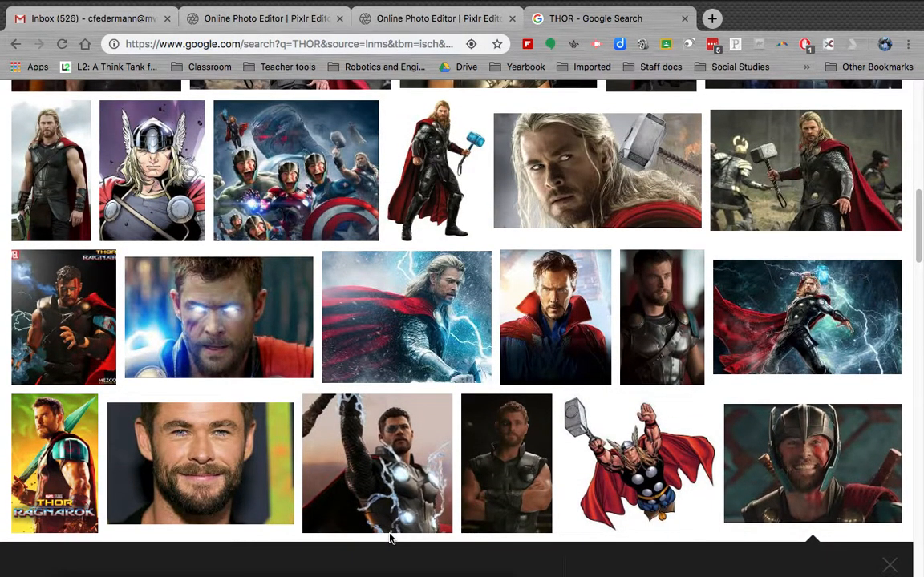
{"action": "scroll", "coordinate": [391, 538], "scroll_direction": "down", "scroll_amount": 10}
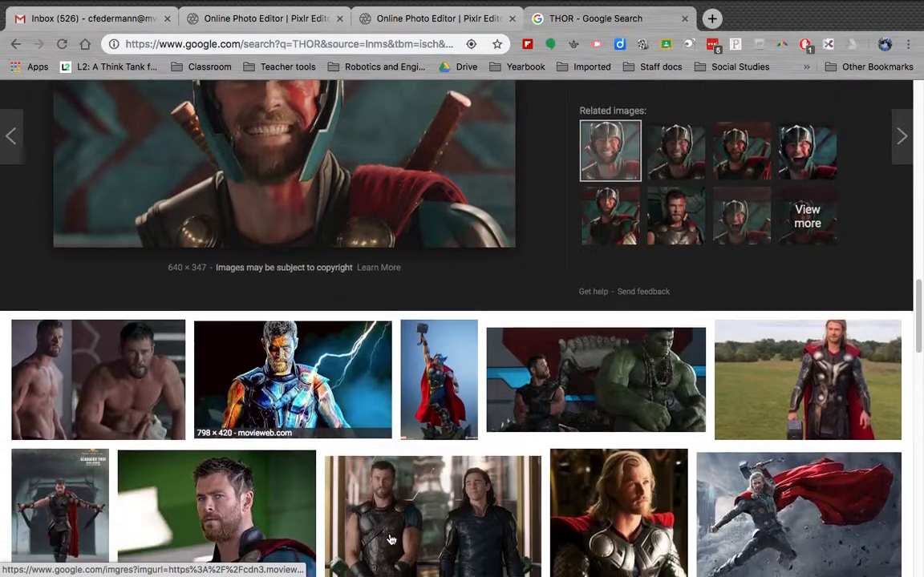
{"action": "scroll", "coordinate": [391, 539], "scroll_direction": "up", "scroll_amount": 5}
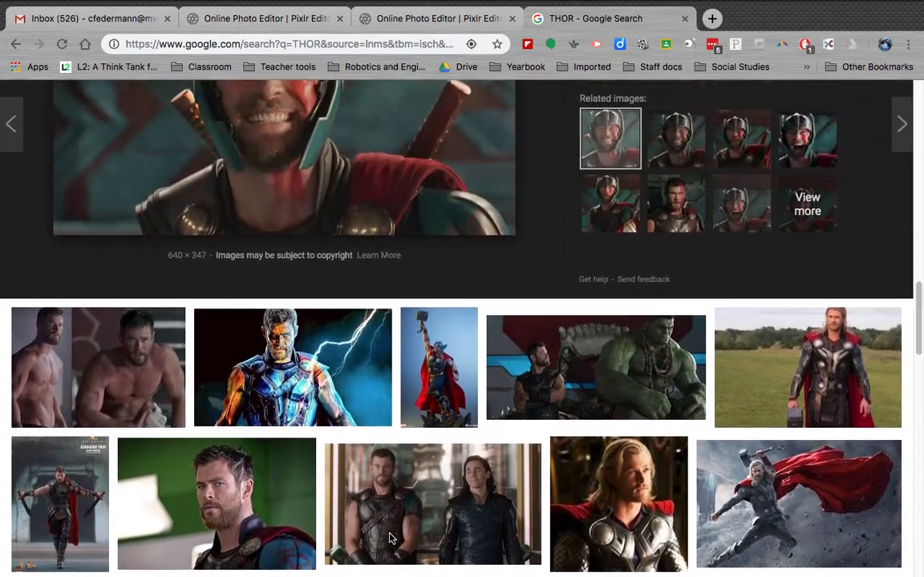
{"action": "scroll", "coordinate": [334, 493], "scroll_direction": "up", "scroll_amount": 1}
Save the previewed Thor image as THor.jpg in Downloads, replacing the existing file
{"action": "right_click", "coordinate": [282, 437]}
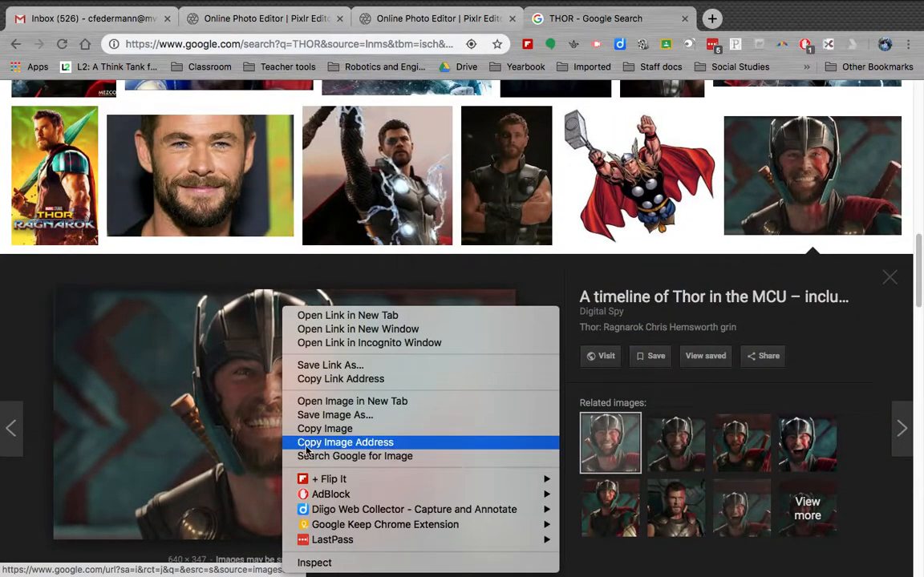
{"action": "left_click", "coordinate": [334, 424]}
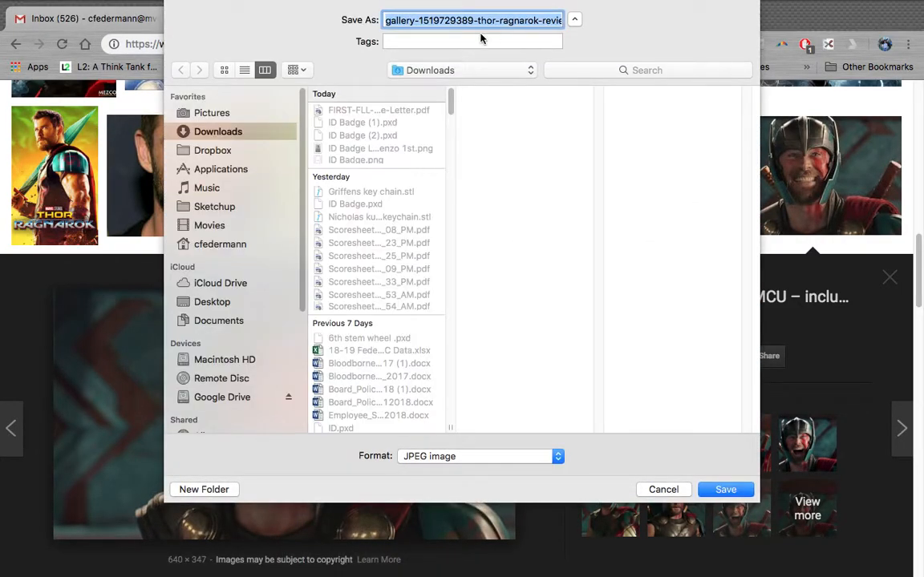
{"action": "key", "text": "BackSpace"}
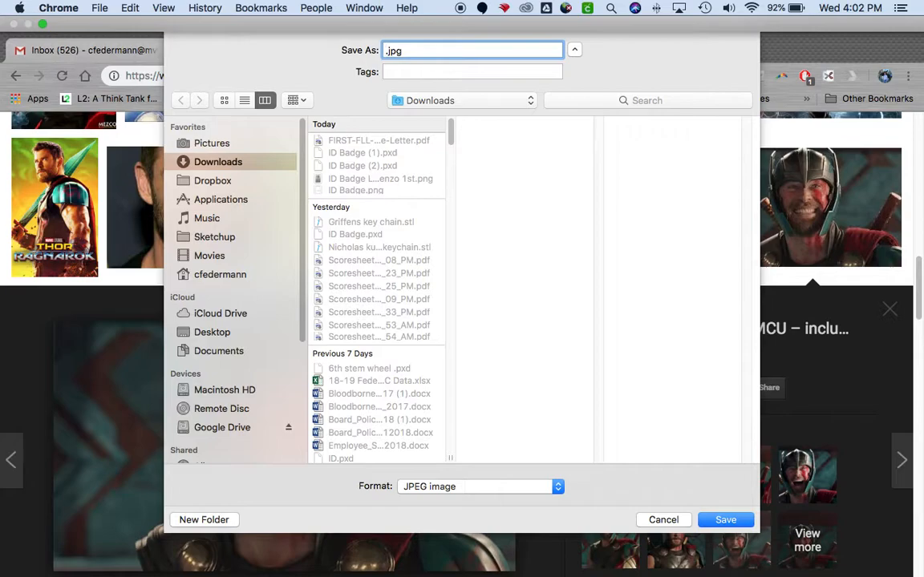
{"action": "type", "text": "TH"}
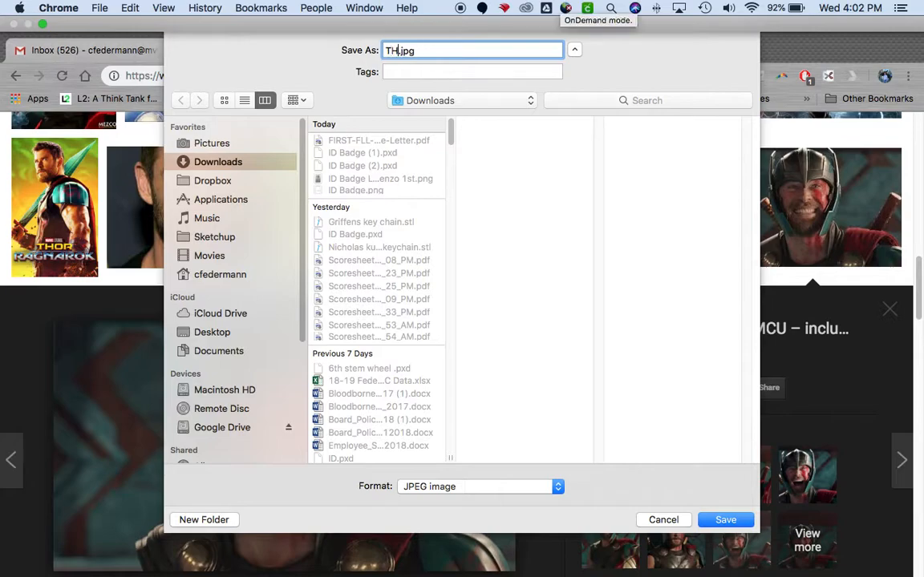
{"action": "type", "text": "or"}
{"action": "key", "text": "Return"}
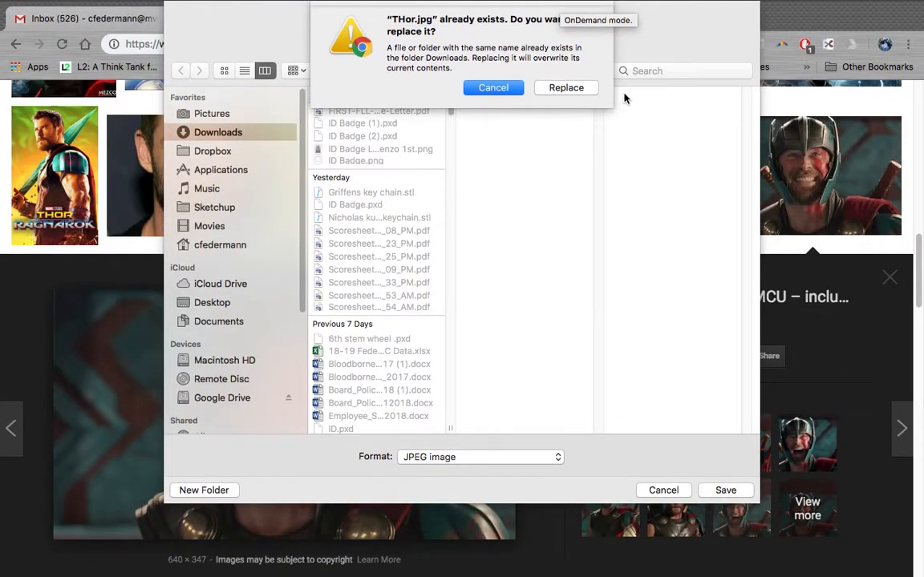
{"action": "left_click", "coordinate": [560, 87]}
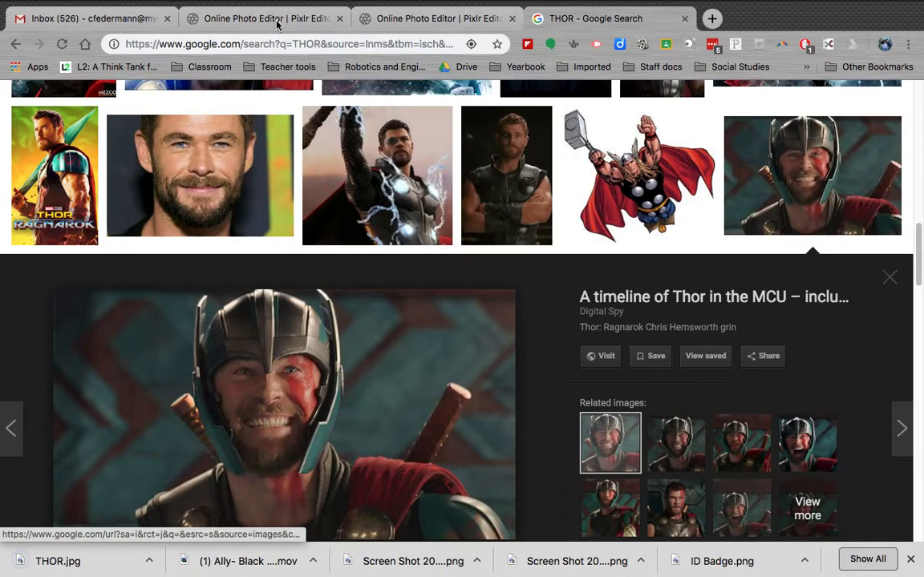
In the first Pixlr Editor tab, start opening an image from the computer and search the files for THOR
{"action": "left_click", "coordinate": [284, 20]}
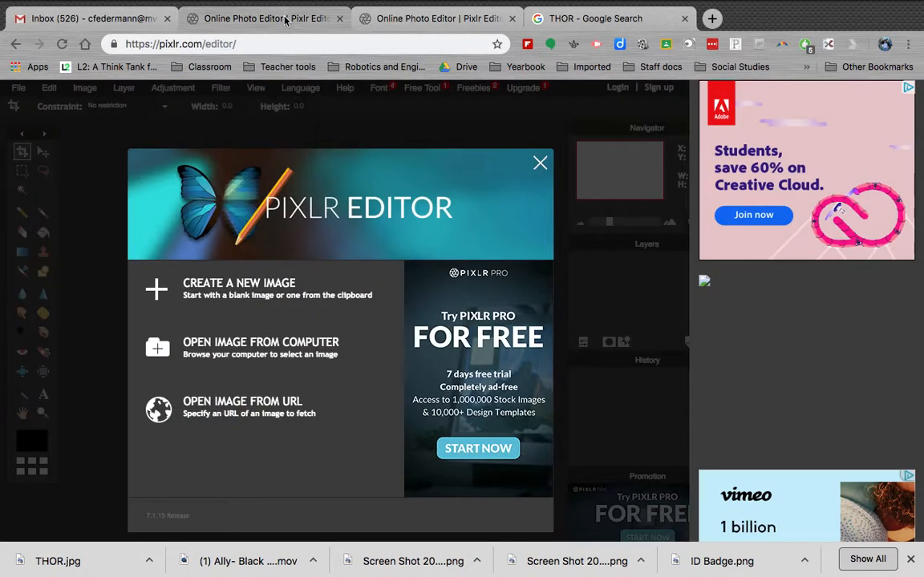
{"action": "left_click", "coordinate": [196, 342]}
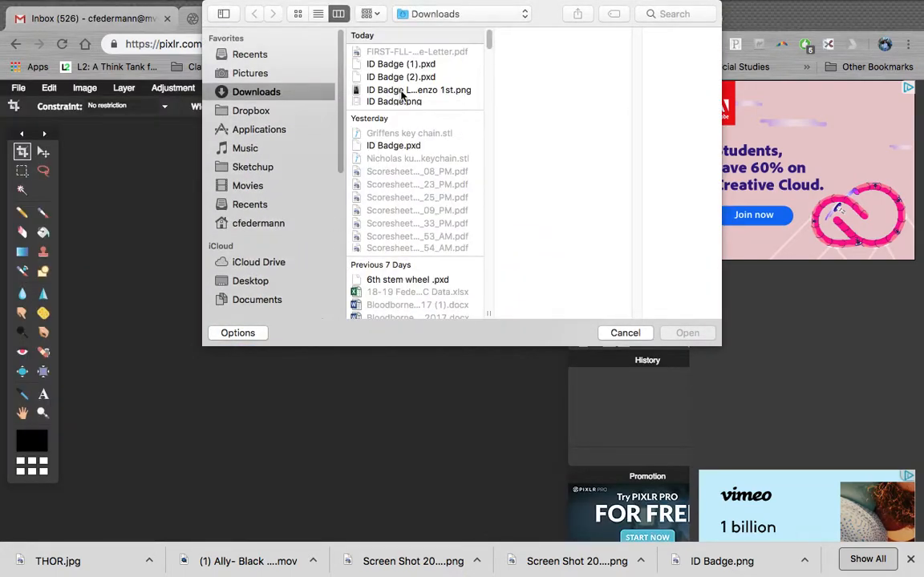
{"action": "scroll", "coordinate": [409, 94], "scroll_direction": "down", "scroll_amount": 3}
{"action": "scroll", "coordinate": [408, 95], "scroll_direction": "up", "scroll_amount": 3}
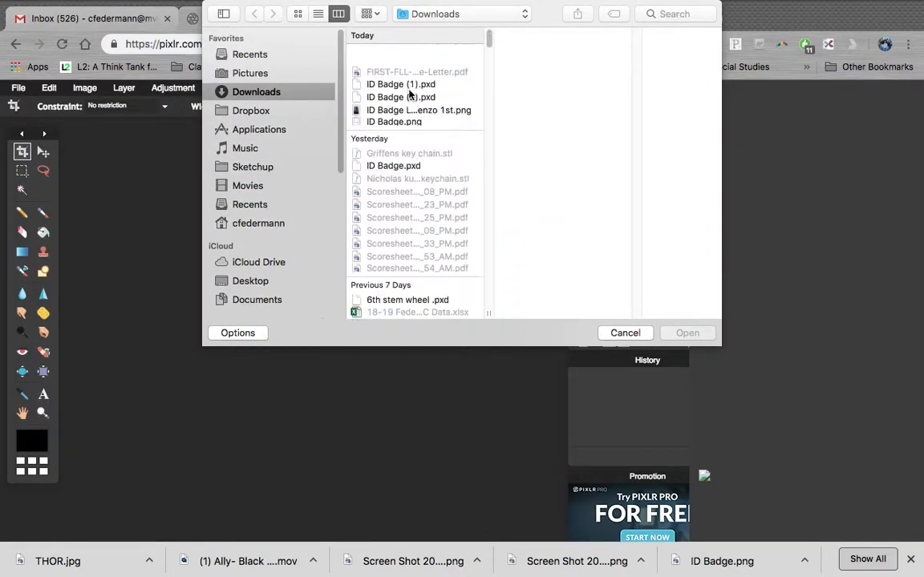
{"action": "left_click", "coordinate": [666, 13]}
{"action": "type", "text": "THOR"}
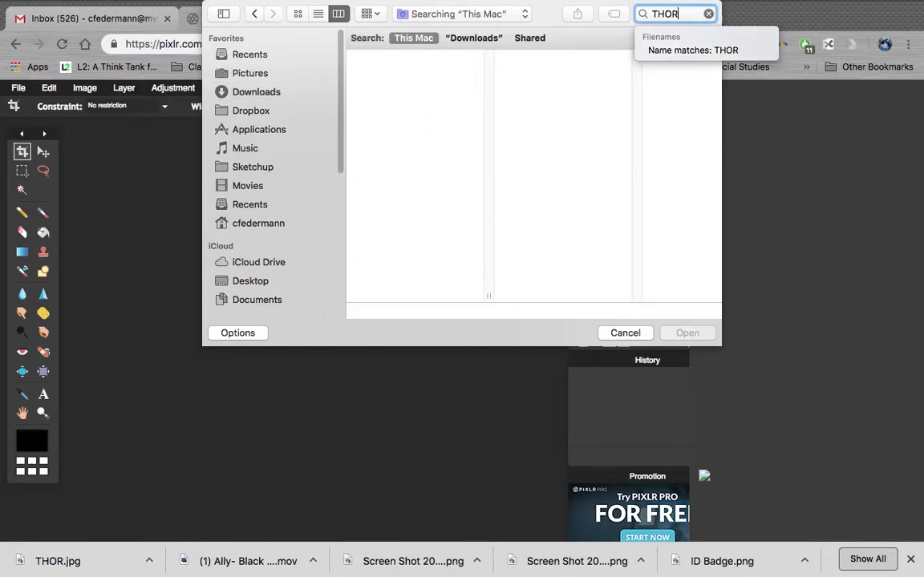
{"action": "key", "text": "Return"}
Select THor.jpg among the matching files and open it in the editor
{"action": "left_click", "coordinate": [407, 76]}
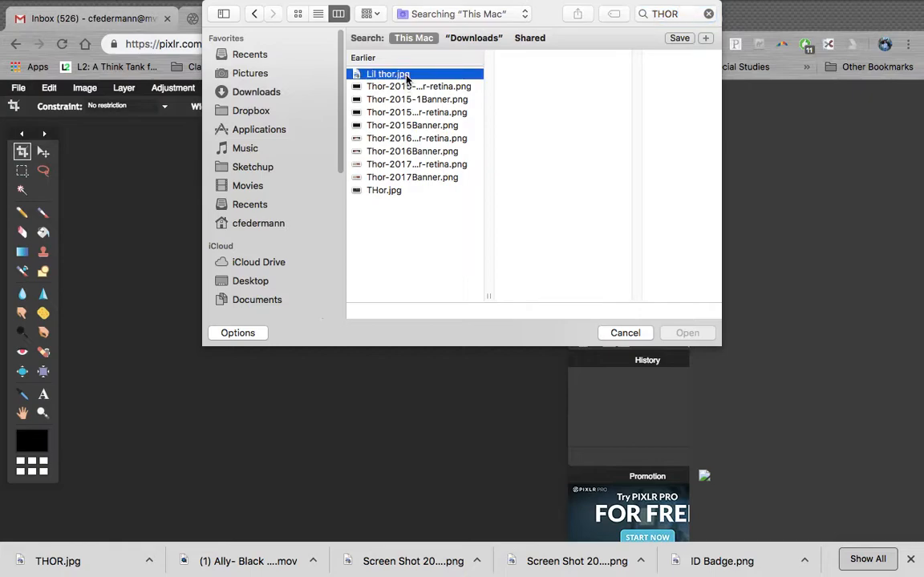
{"action": "key", "text": "Down"}
{"action": "key", "text": "Down"}
{"action": "key", "text": "Down"}
{"action": "key", "text": "Down"}
{"action": "key", "text": "Down"}
{"action": "key", "text": "Down"}
{"action": "key", "text": "Down"}
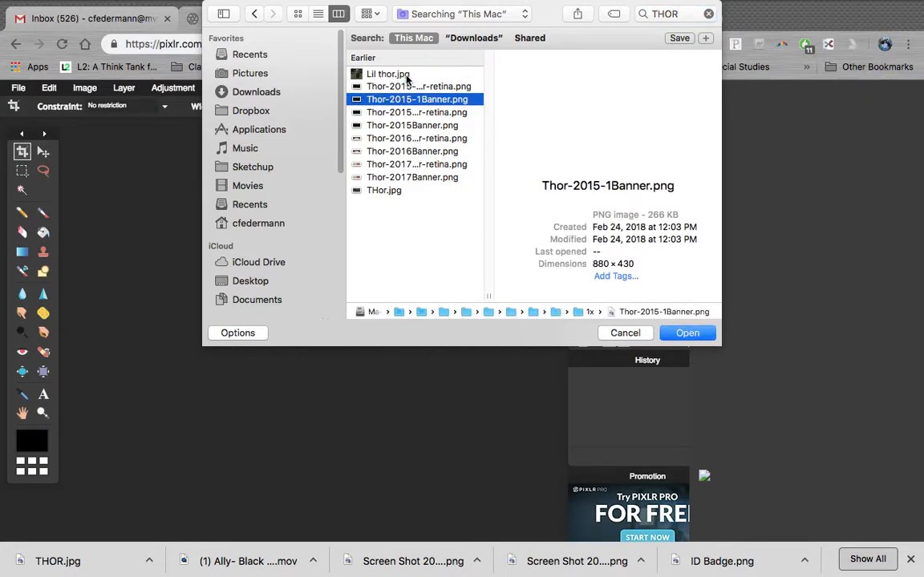
{"action": "key", "text": "Down"}
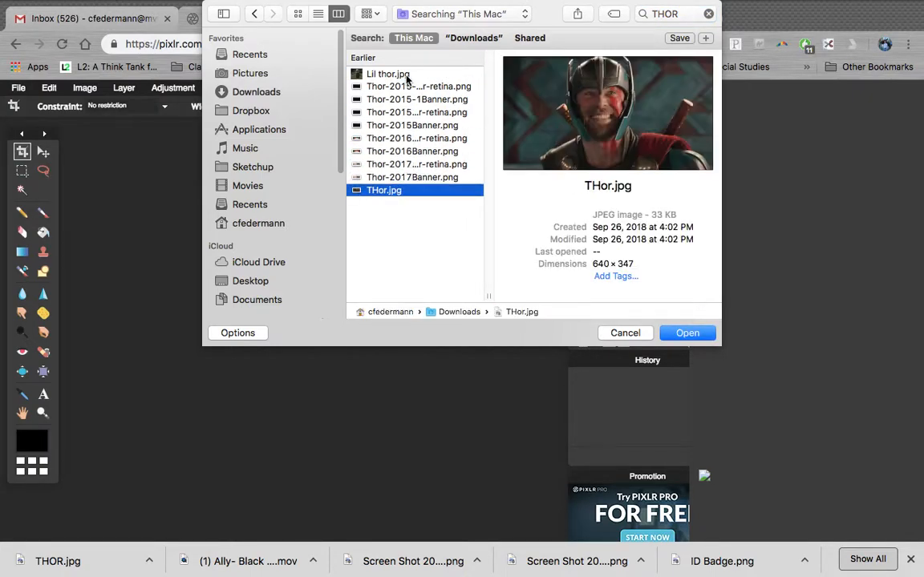
{"action": "key", "text": "Return"}
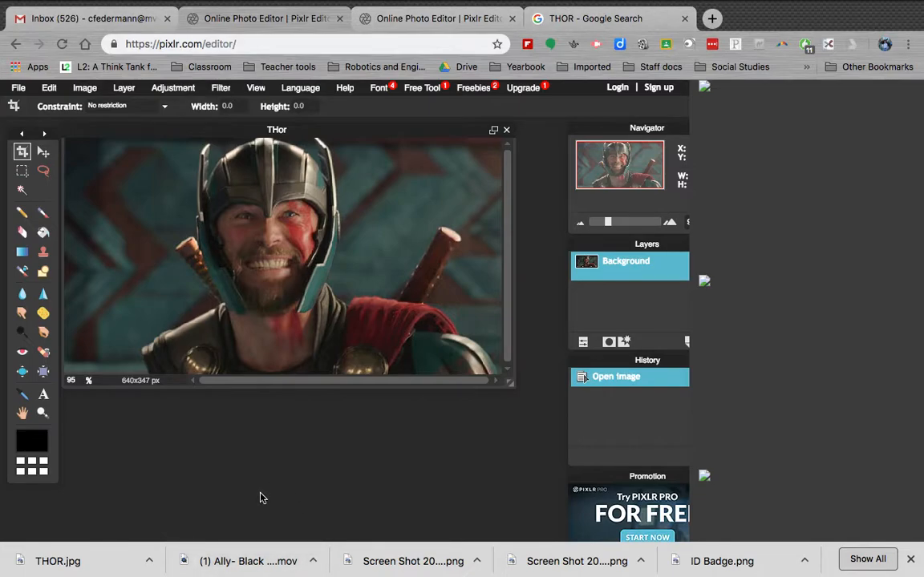
Launch Photo Booth and move its window toward the upper-left part of the desktop
{"action": "key", "text": "super+space"}
{"action": "type", "text": "PHOTO"}
{"action": "key", "text": "Return"}
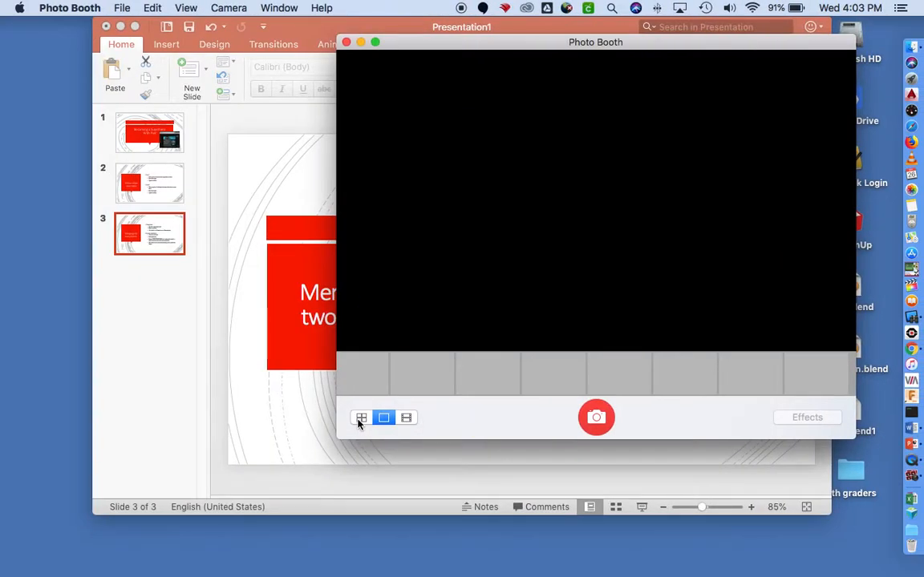
{"action": "left_click_drag", "start_coordinate": [473, 43], "coordinate": [267, 24]}
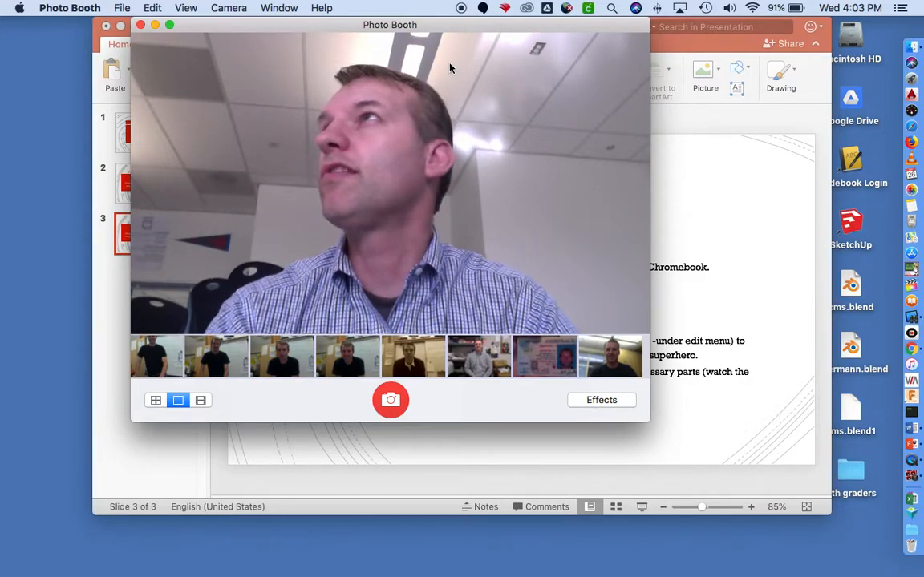
Take three webcam photos of the face and copy the most recent one to the desktop
{"action": "left_click", "coordinate": [385, 401]}
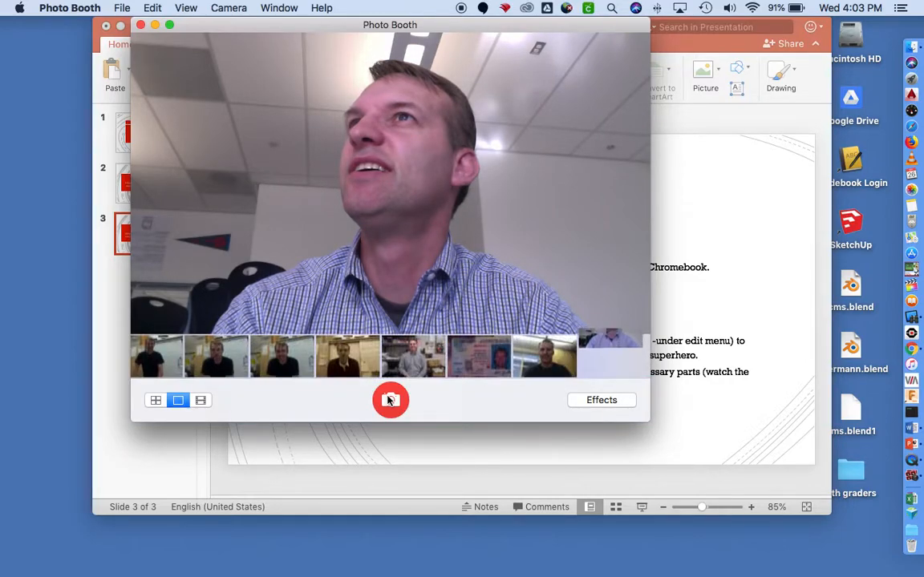
{"action": "left_click", "coordinate": [390, 400]}
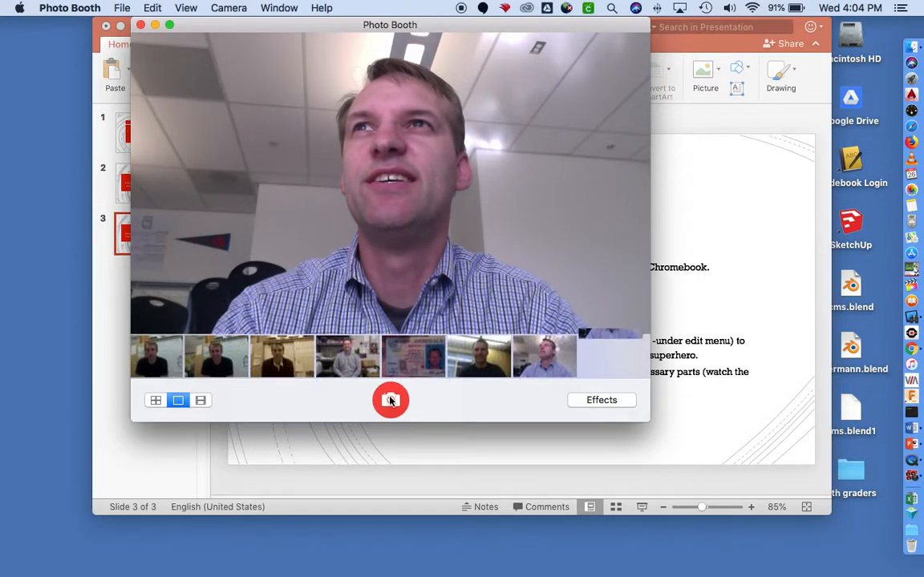
{"action": "left_click", "coordinate": [390, 401]}
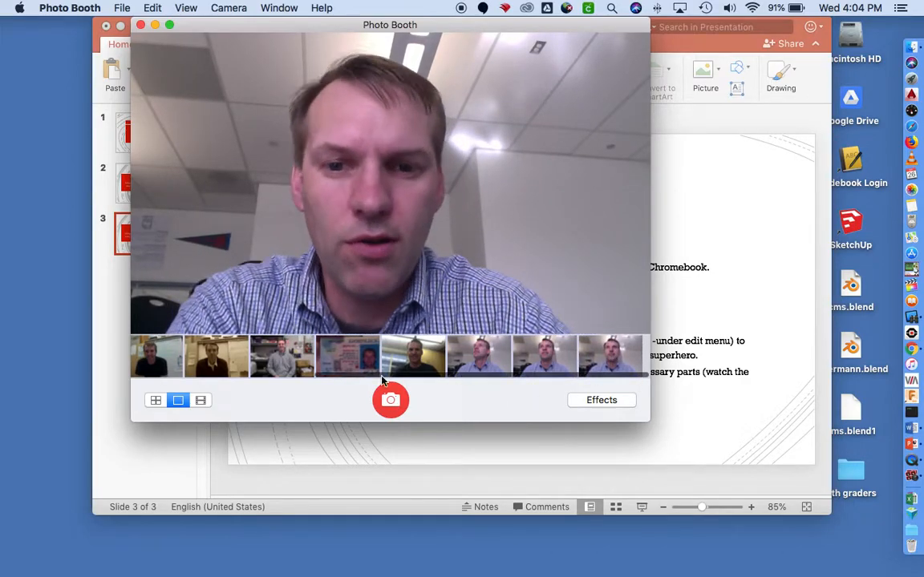
{"action": "left_click_drag", "start_coordinate": [607, 358], "coordinate": [567, 551]}
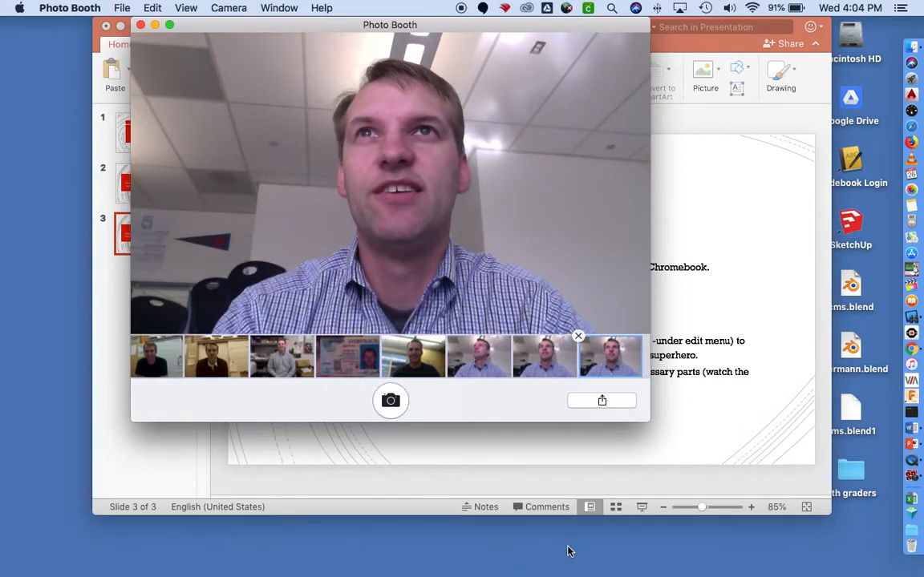
{"action": "left_click", "coordinate": [533, 461]}
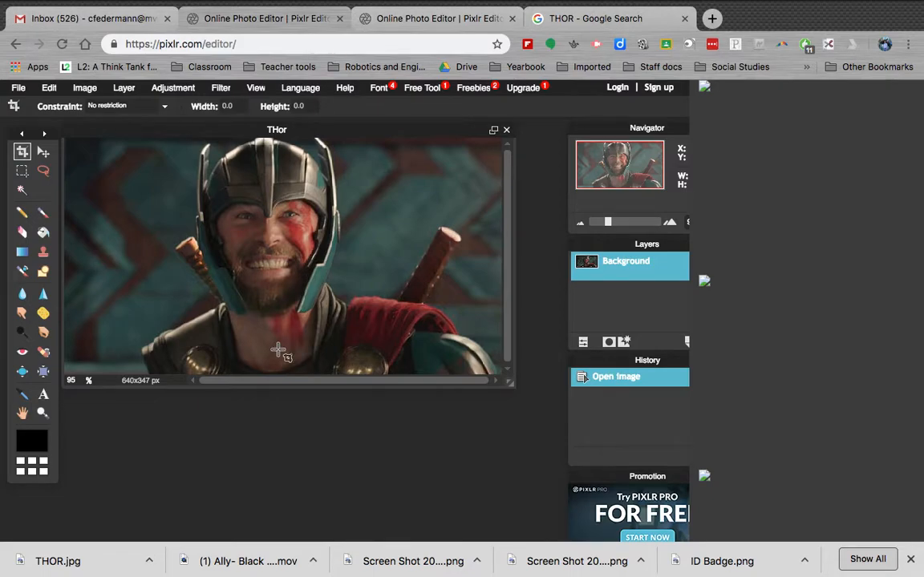
{"action": "left_click", "coordinate": [18, 88]}
{"action": "left_click", "coordinate": [26, 120]}
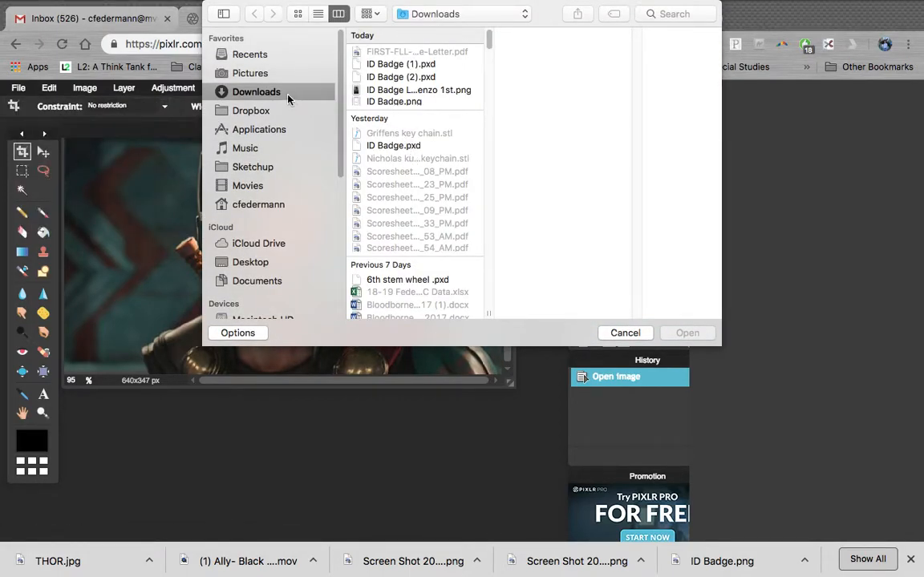
{"action": "left_click", "coordinate": [254, 261]}
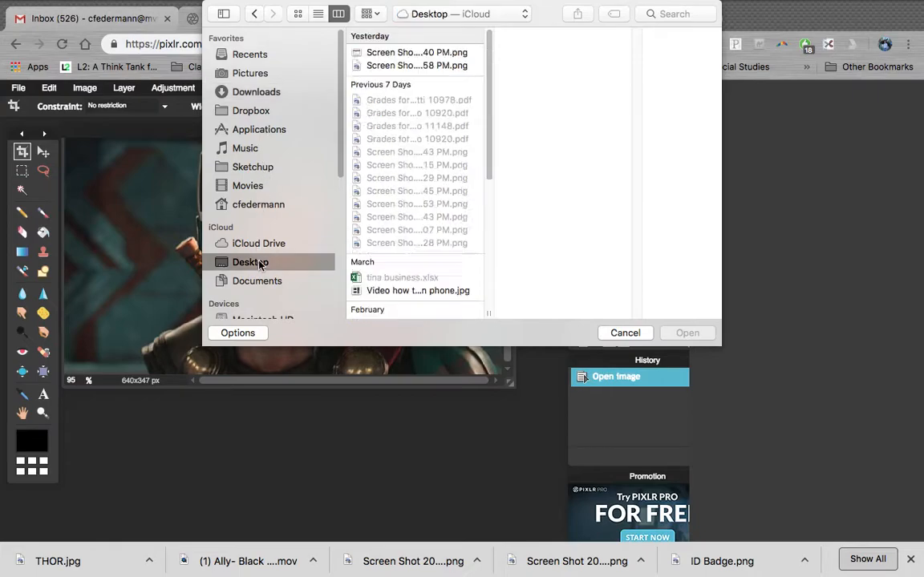
{"action": "left_click", "coordinate": [416, 66]}
{"action": "scroll", "coordinate": [416, 58], "scroll_direction": "up", "scroll_amount": 3}
{"action": "scroll", "coordinate": [410, 174], "scroll_direction": "up", "scroll_amount": 1}
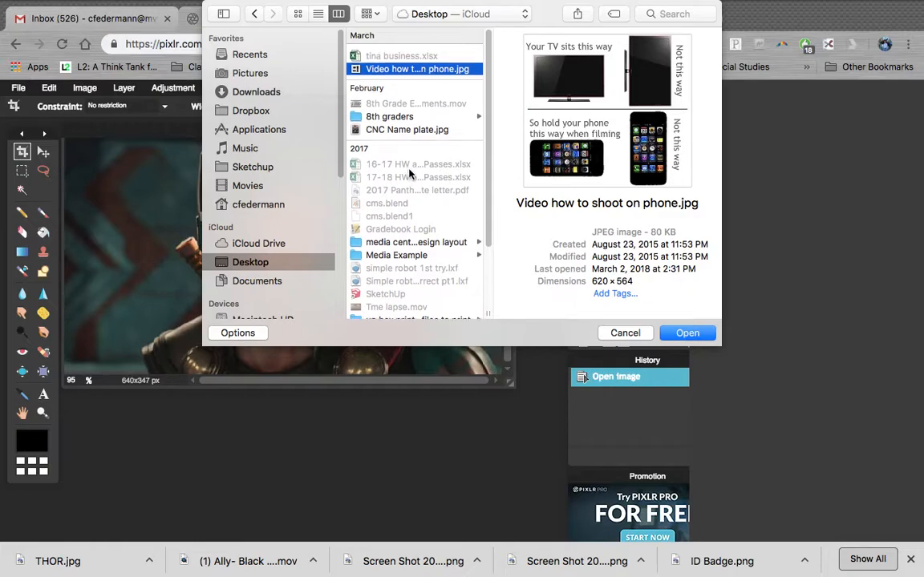
{"action": "left_click", "coordinate": [254, 245]}
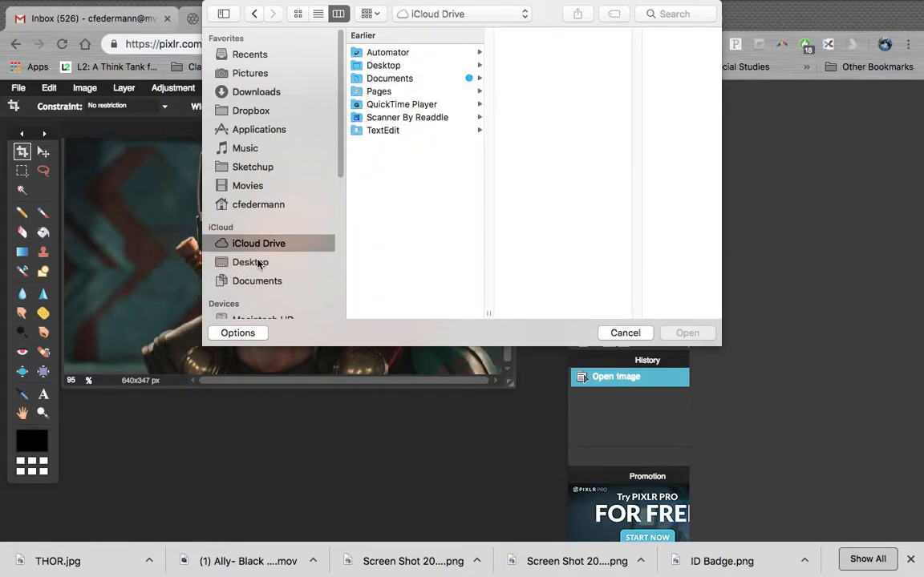
{"action": "left_click", "coordinate": [258, 263]}
{"action": "scroll", "coordinate": [371, 138], "scroll_direction": "up", "scroll_amount": 2}
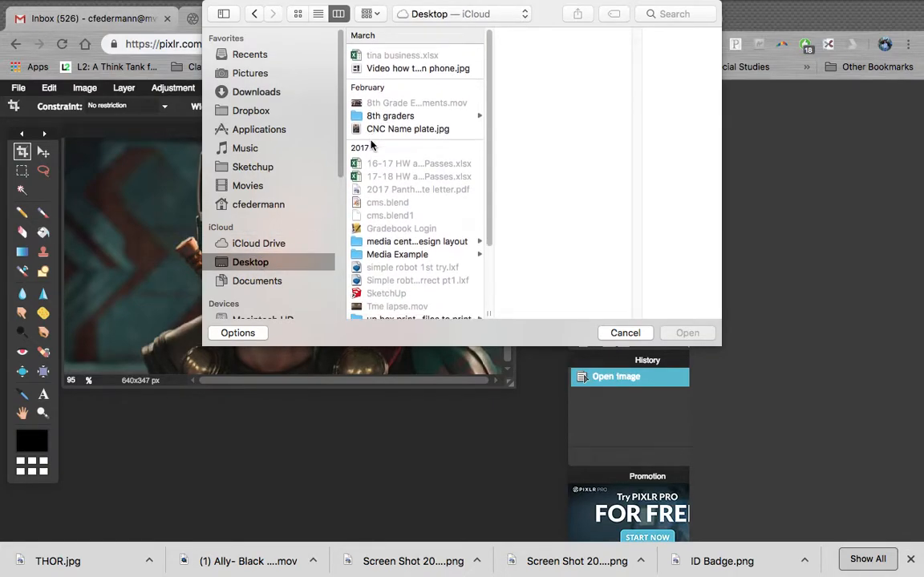
{"action": "left_click", "coordinate": [625, 332]}
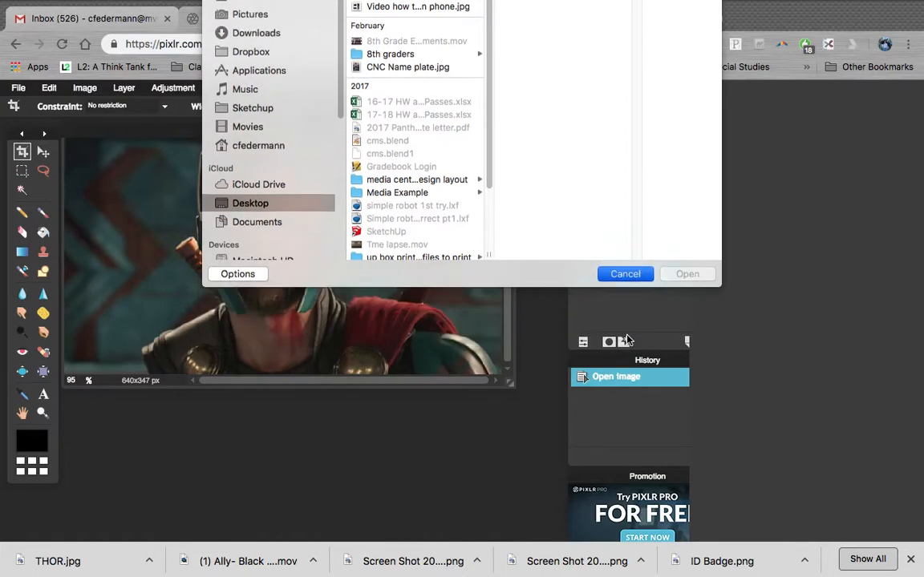
Check in Finder's Desktop folder for the saved webcam photo and preview Photo on 9-26-18 at 4.04 PM #2.jpg
{"action": "left_click", "coordinate": [18, 87]}
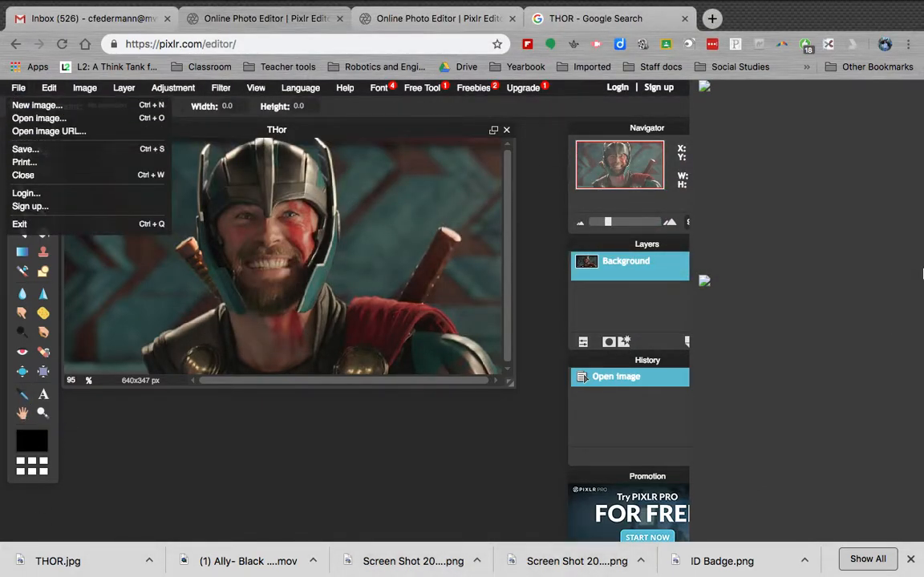
{"action": "mouse_move", "coordinate": [922, 200]}
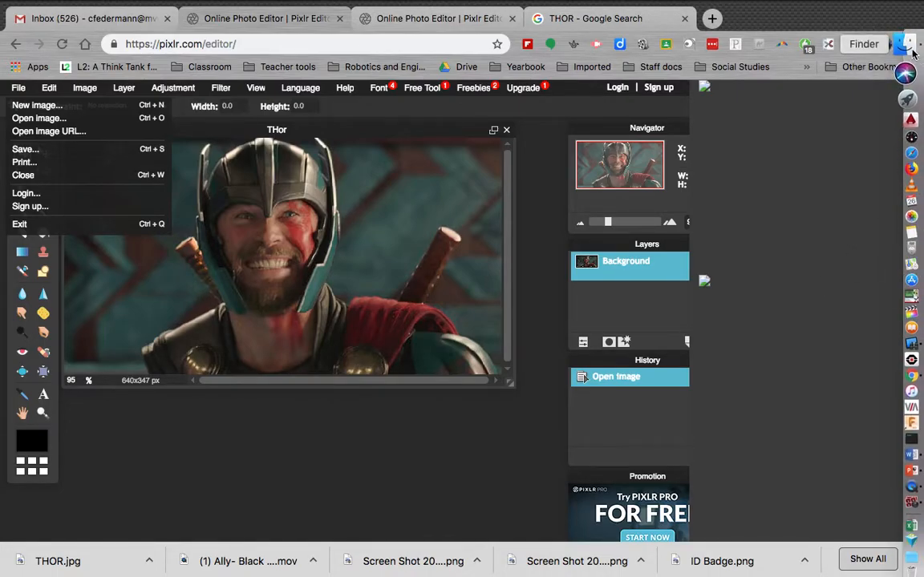
{"action": "left_click", "coordinate": [910, 44]}
{"action": "scroll", "coordinate": [121, 201], "scroll_direction": "up", "scroll_amount": 3}
{"action": "scroll", "coordinate": [127, 201], "scroll_direction": "down", "scroll_amount": 5}
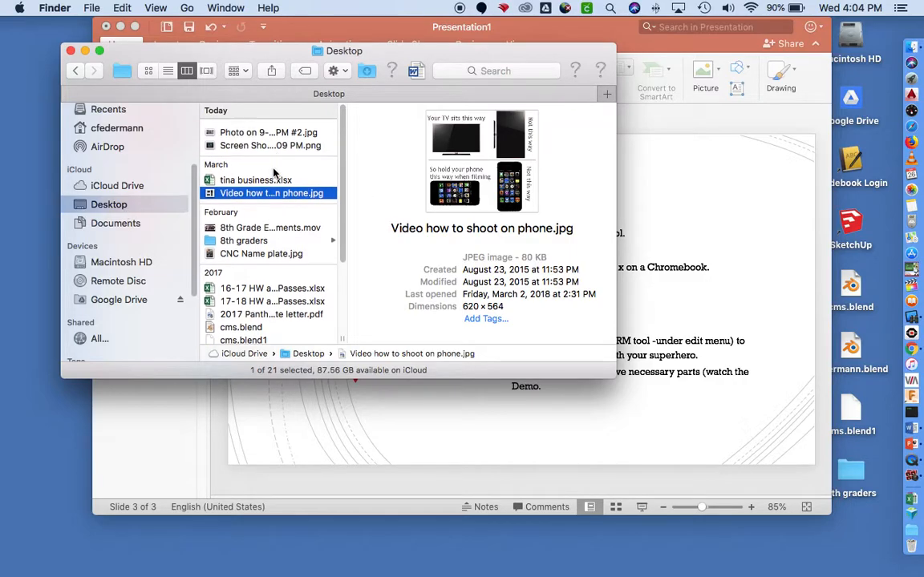
{"action": "left_click", "coordinate": [249, 126]}
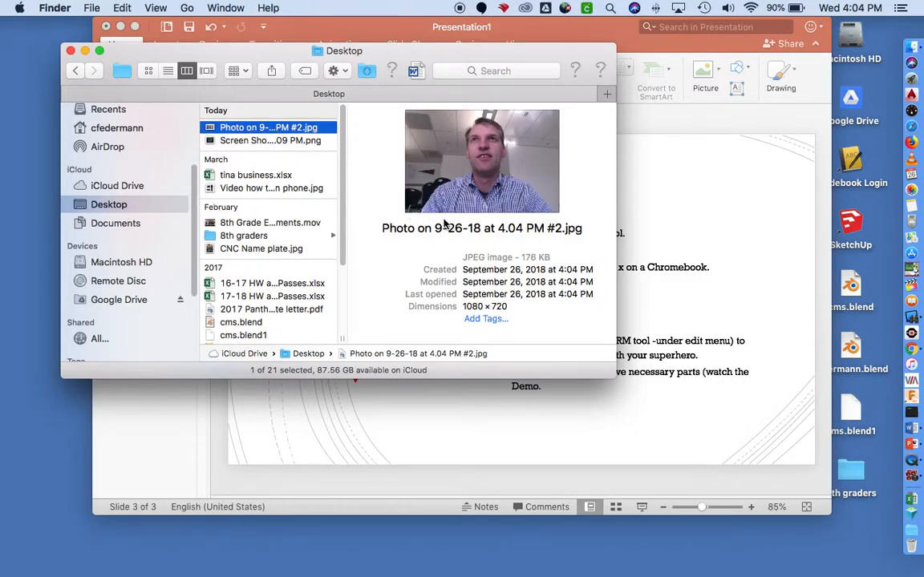
Switch back to Pixlr Editor, search the Desktop for PHOTO, and open Photo on 9-26-18 at 4.04 PM #2.jpg
{"action": "key", "text": "ctrl+Up"}
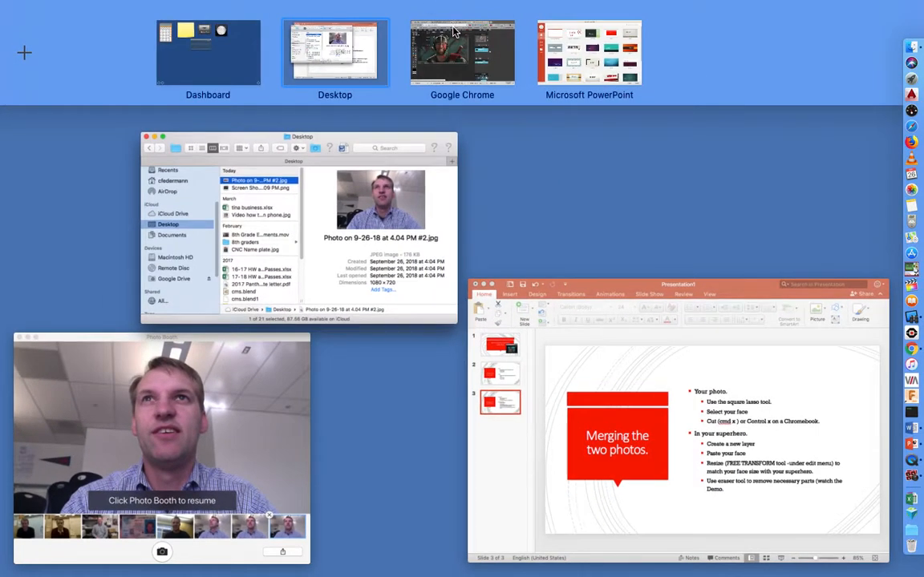
{"action": "left_click", "coordinate": [453, 30]}
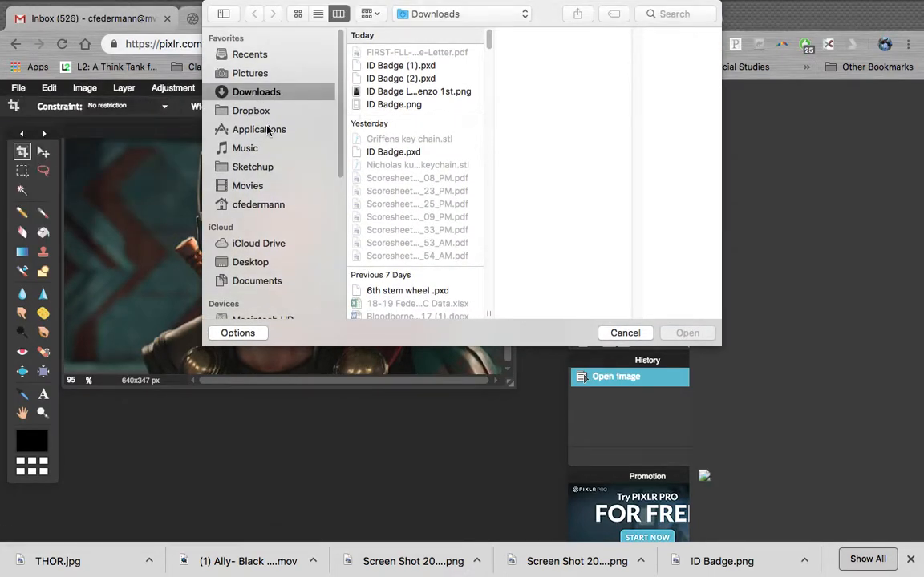
{"action": "left_click", "coordinate": [250, 261]}
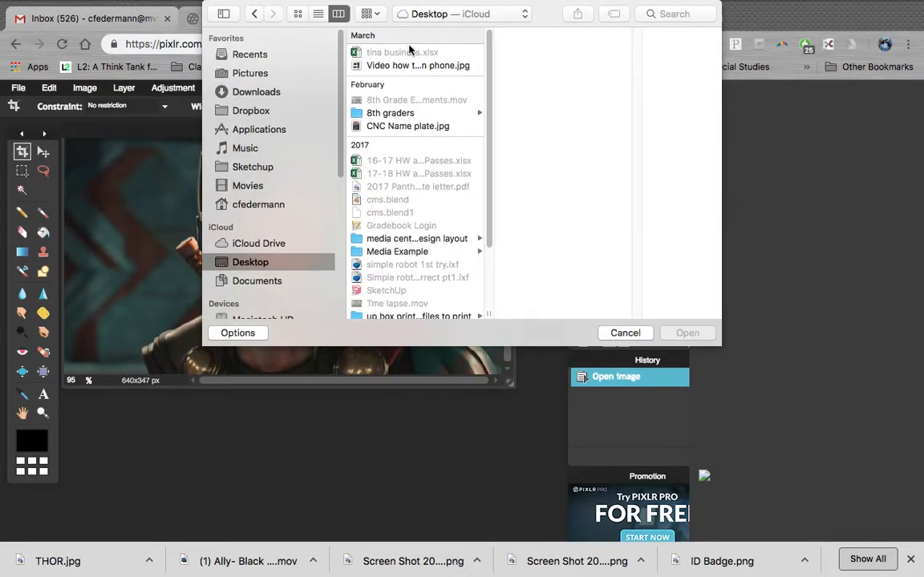
{"action": "left_click", "coordinate": [662, 14]}
{"action": "type", "text": "PHOTO"}
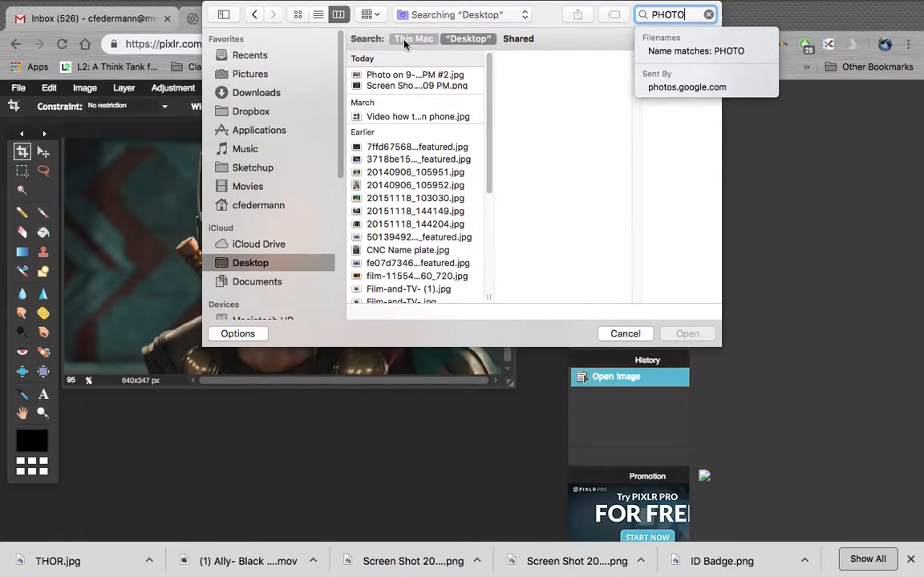
{"action": "left_click", "coordinate": [400, 74]}
{"action": "left_click", "coordinate": [686, 333]}
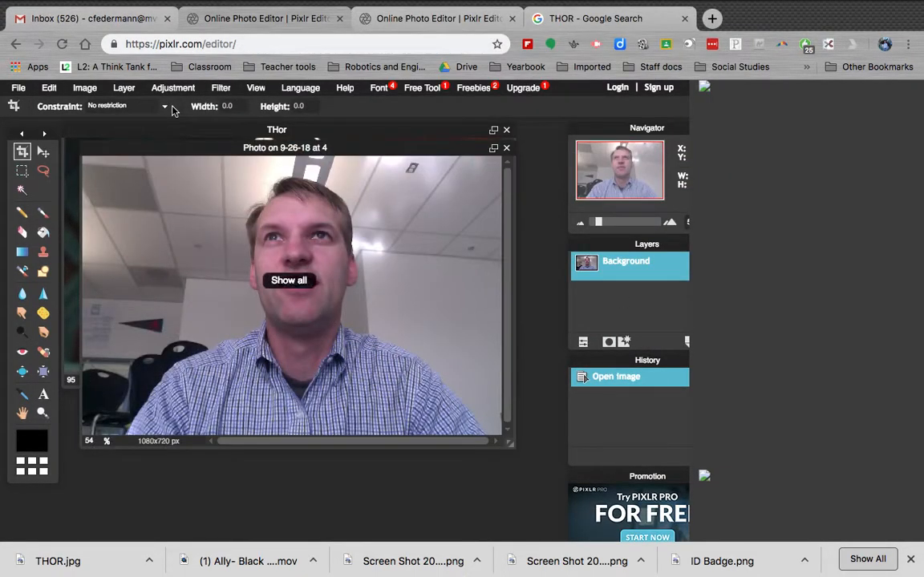
Reposition the webcam photo's window so the whole face is in view and part of the Thor image stays reachable
{"action": "left_click_drag", "start_coordinate": [345, 149], "coordinate": [394, 308]}
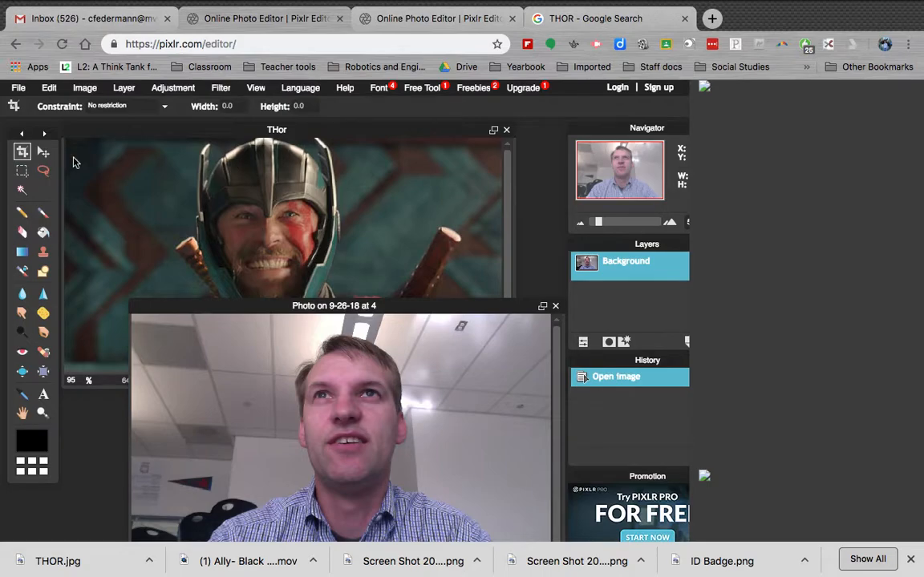
{"action": "left_click", "coordinate": [22, 170]}
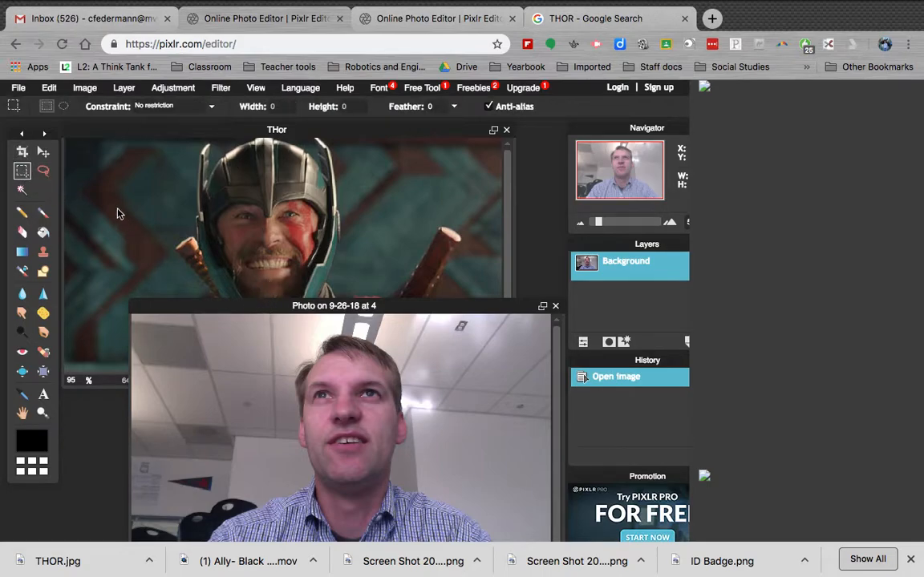
{"action": "left_click", "coordinate": [43, 152]}
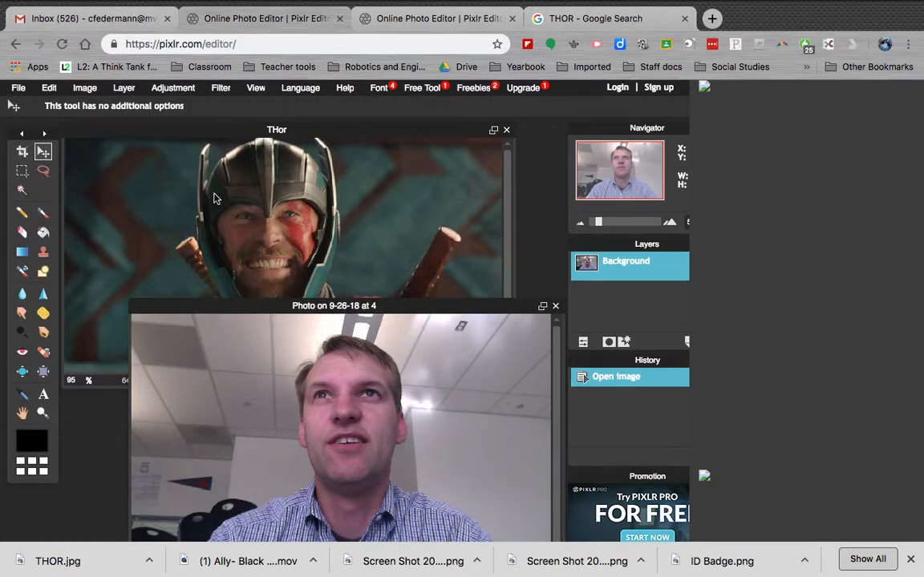
{"action": "left_click_drag", "start_coordinate": [222, 306], "coordinate": [300, 109]}
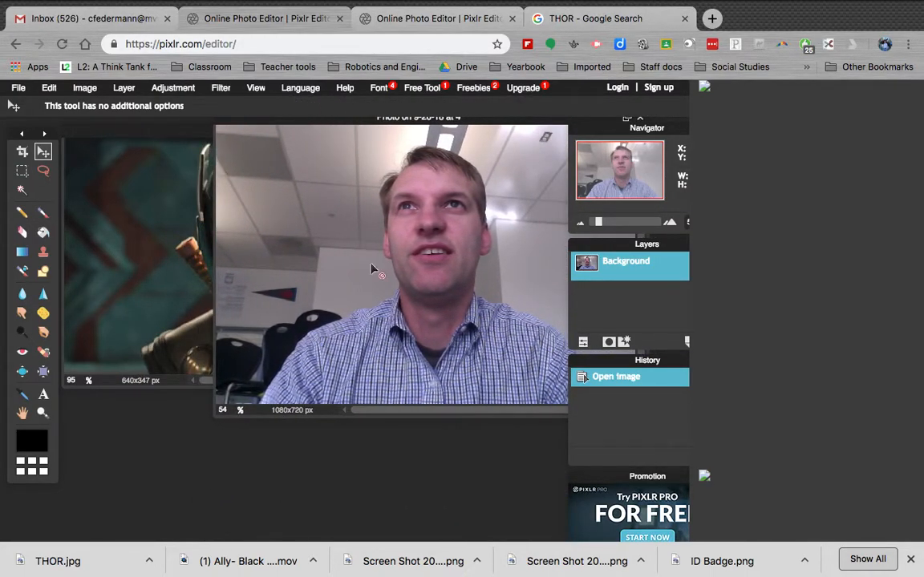
Marquee-select a rectangle around the head and upper shoulders in the webcam photo and cut it out
{"action": "left_click", "coordinate": [21, 171]}
{"action": "left_click_drag", "start_coordinate": [320, 348], "coordinate": [562, 130]}
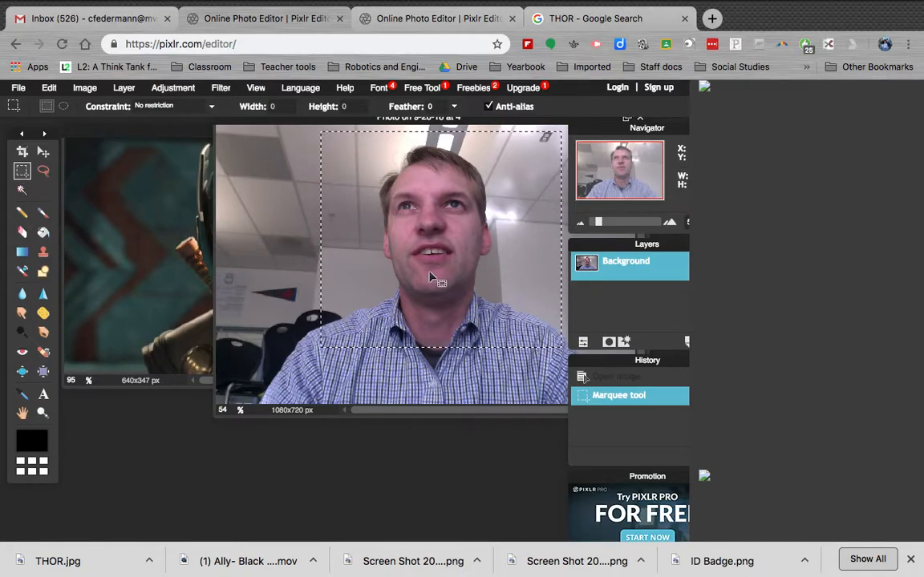
{"action": "key", "text": "super+x"}
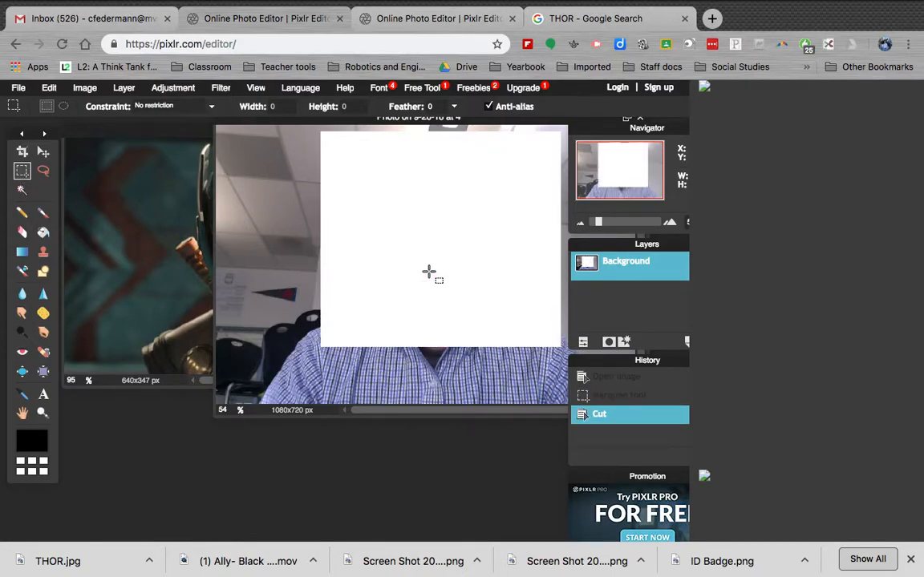
Add a new layer to the THor image and paste the cut-out face into it
{"action": "left_click", "coordinate": [99, 272]}
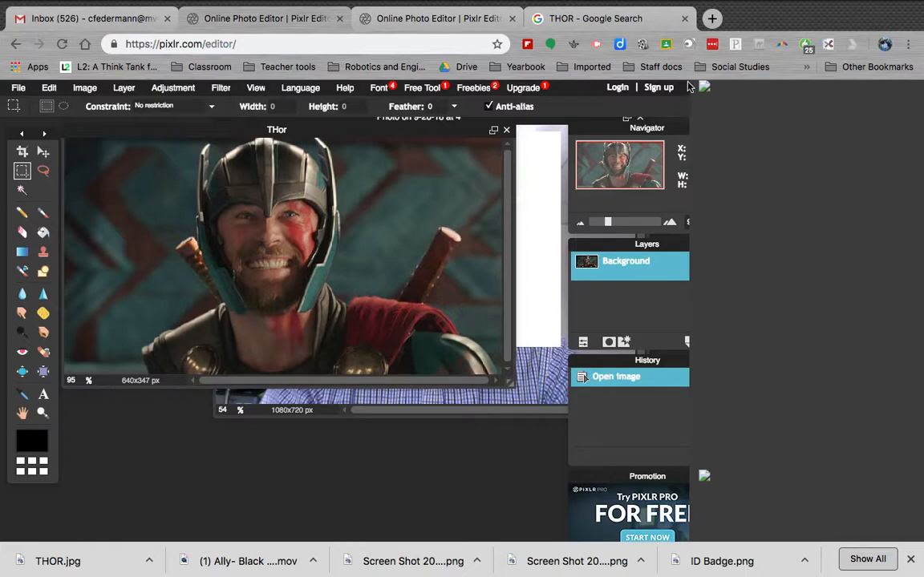
{"action": "left_click", "coordinate": [625, 342]}
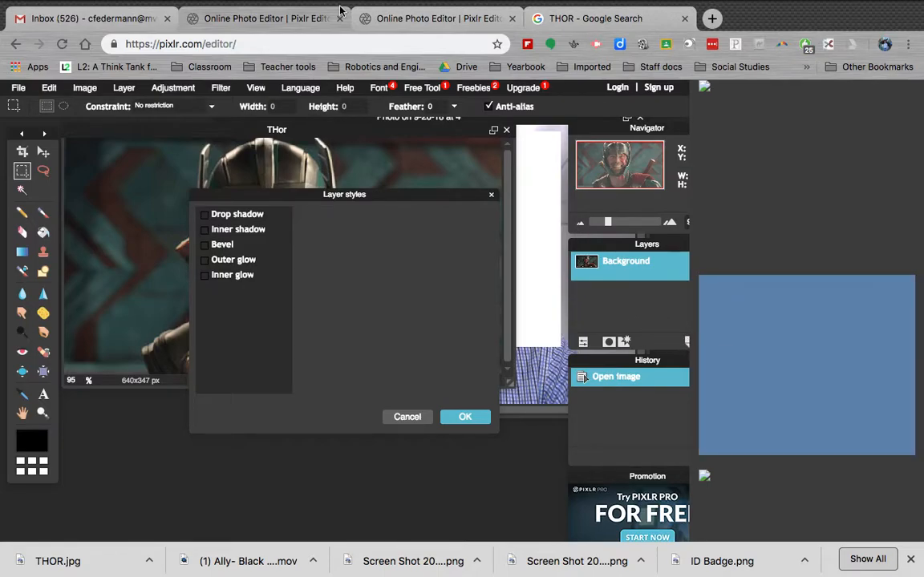
{"action": "left_click", "coordinate": [407, 416]}
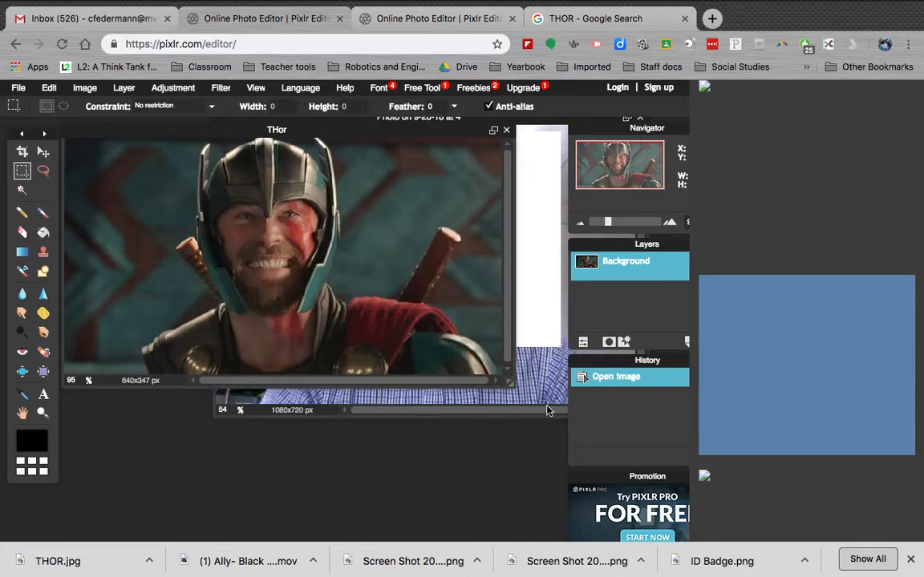
{"action": "left_click", "coordinate": [686, 345]}
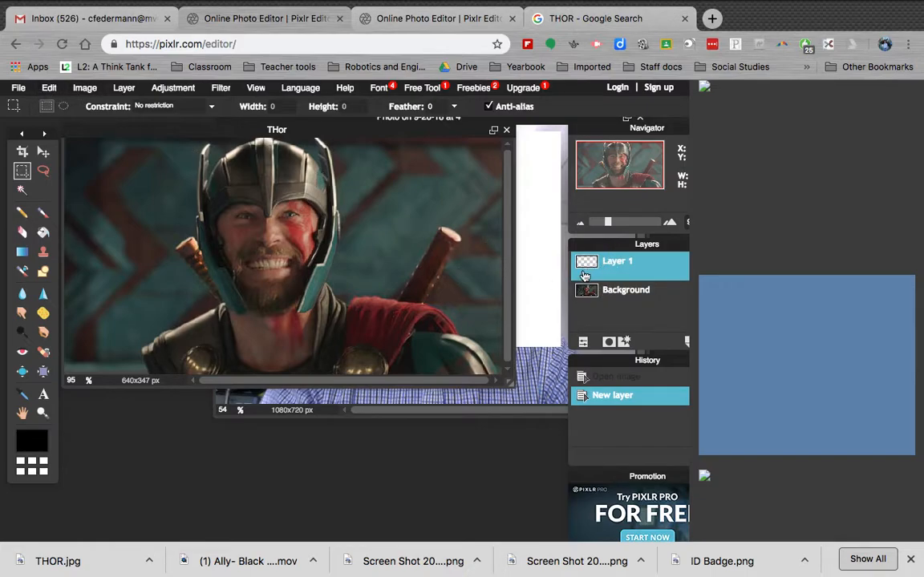
{"action": "key", "text": "super+v"}
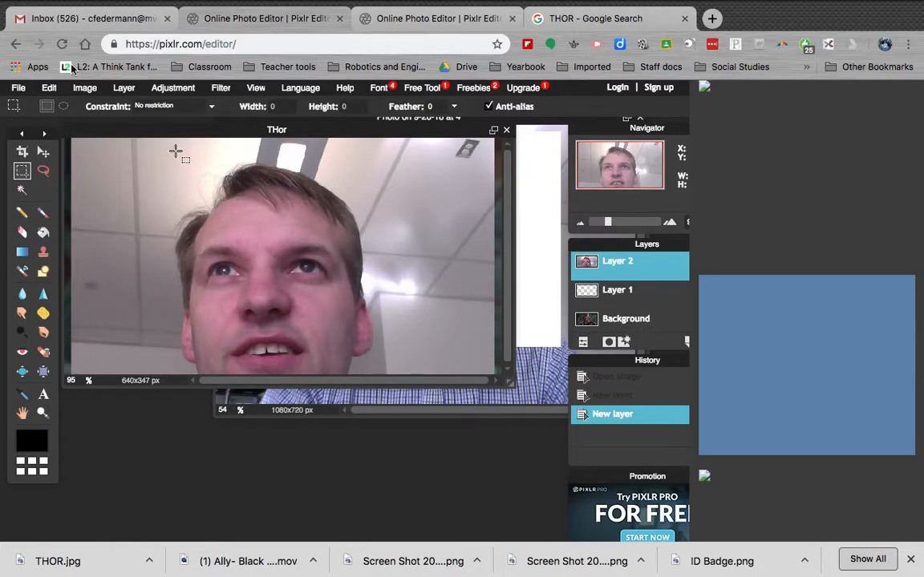
Free-transform the pasted face layer, shrinking it and placing it beside Thor's face on the right
{"action": "left_click", "coordinate": [82, 88]}
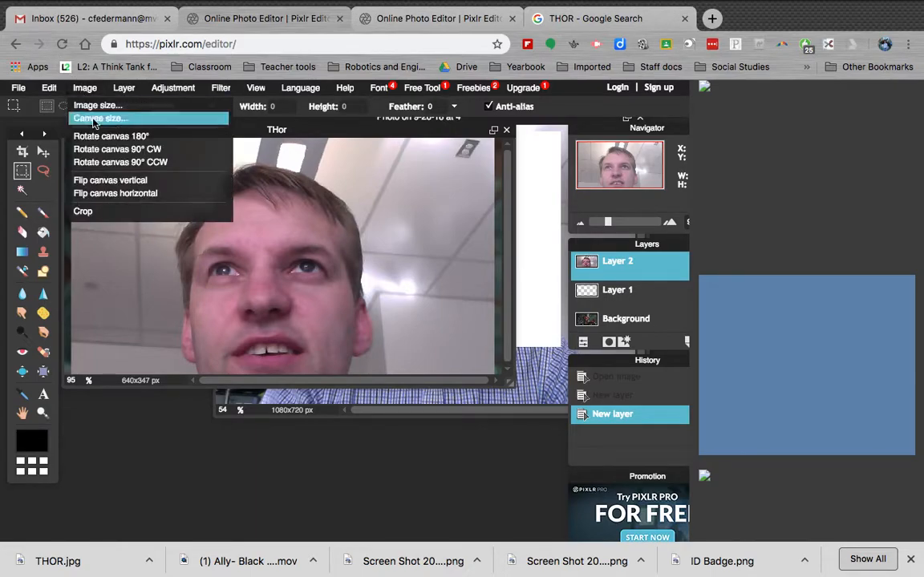
{"action": "mouse_move", "coordinate": [49, 87]}
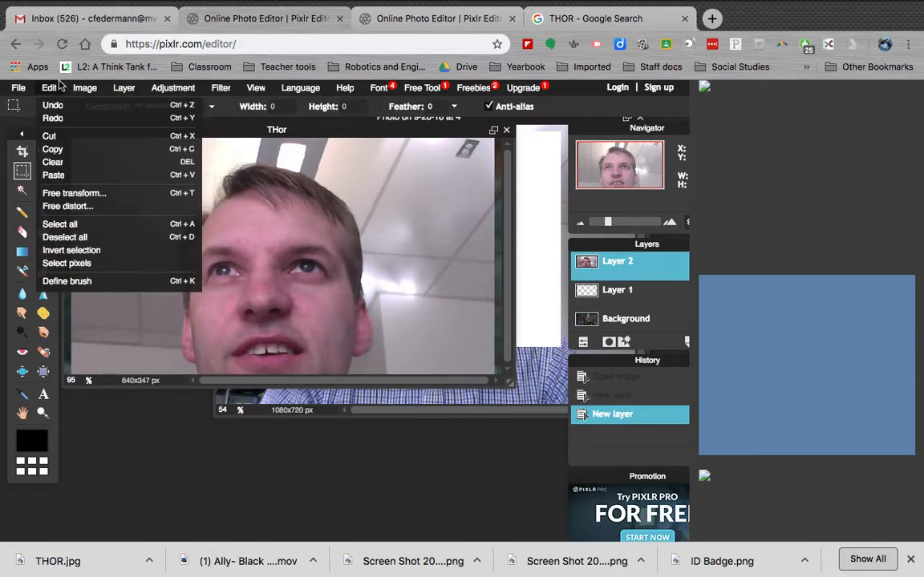
{"action": "left_click", "coordinate": [87, 197]}
{"action": "left_click_drag", "start_coordinate": [71, 138], "coordinate": [198, 257]}
{"action": "left_click_drag", "start_coordinate": [268, 328], "coordinate": [370, 239]}
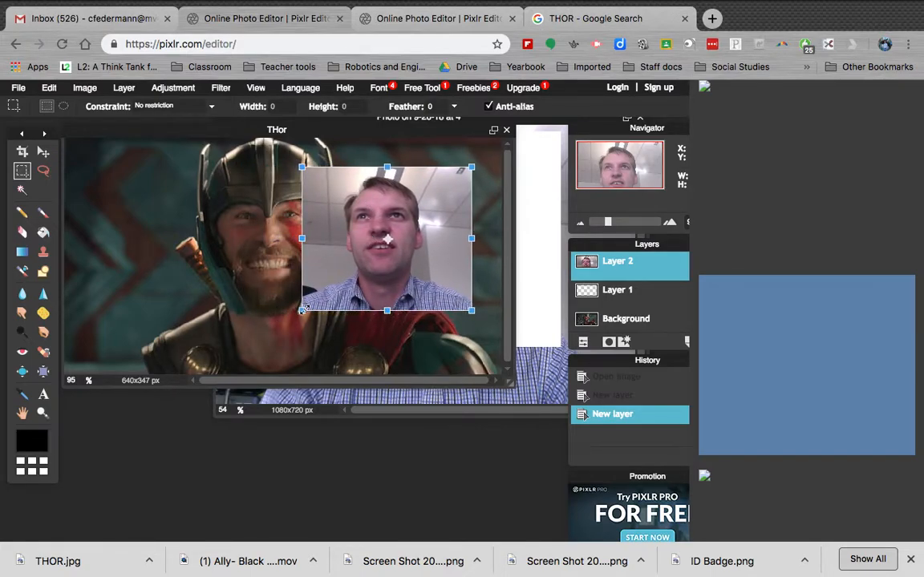
Enlarge the face layer to suit Thor's head, shift it slightly down, widen it a little, and apply the transform
{"action": "left_click_drag", "start_coordinate": [304, 311], "coordinate": [275, 336]}
{"action": "left_click_drag", "start_coordinate": [316, 280], "coordinate": [317, 298]}
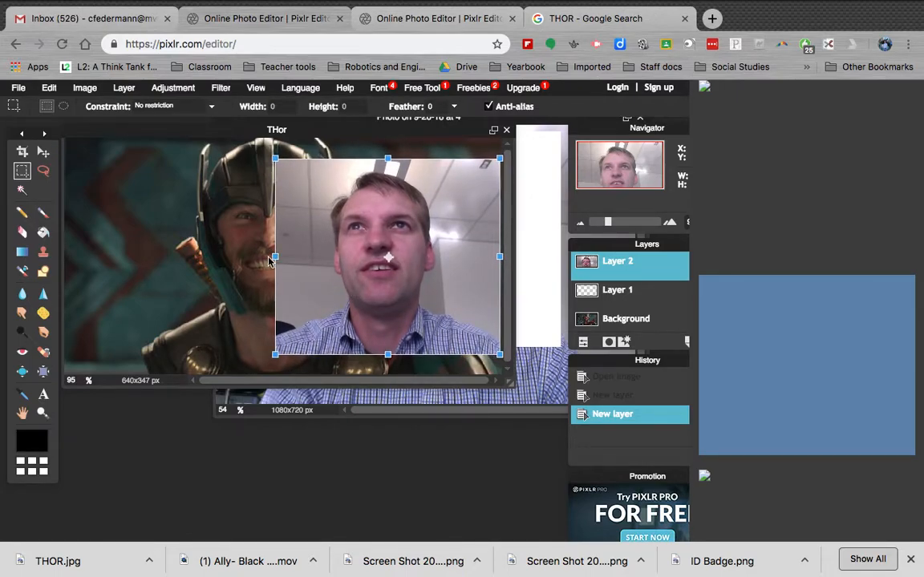
{"action": "mouse_move", "coordinate": [275, 256]}
{"action": "left_mouse_down"}
{"action": "mouse_move", "coordinate": [234, 257]}
{"action": "mouse_move", "coordinate": [269, 258]}
{"action": "left_mouse_up"}
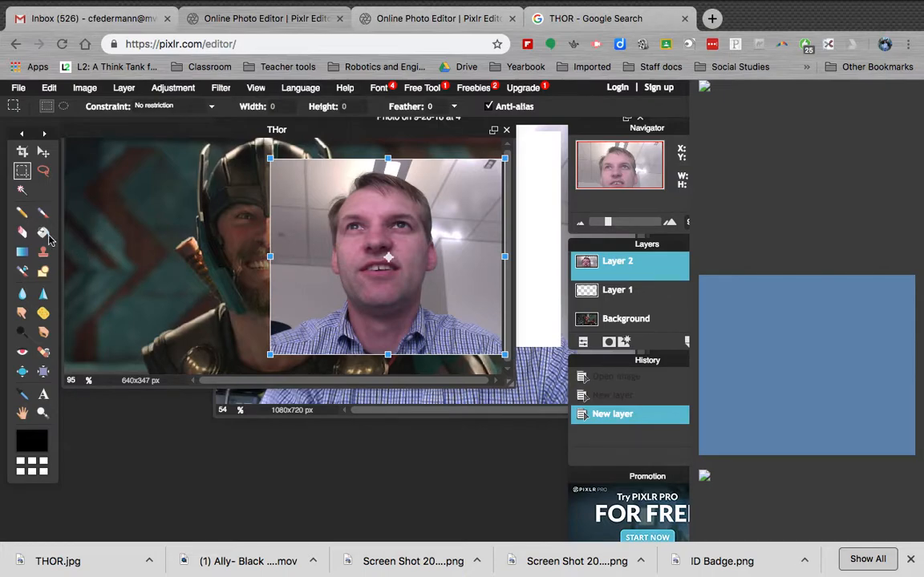
{"action": "left_click", "coordinate": [22, 234]}
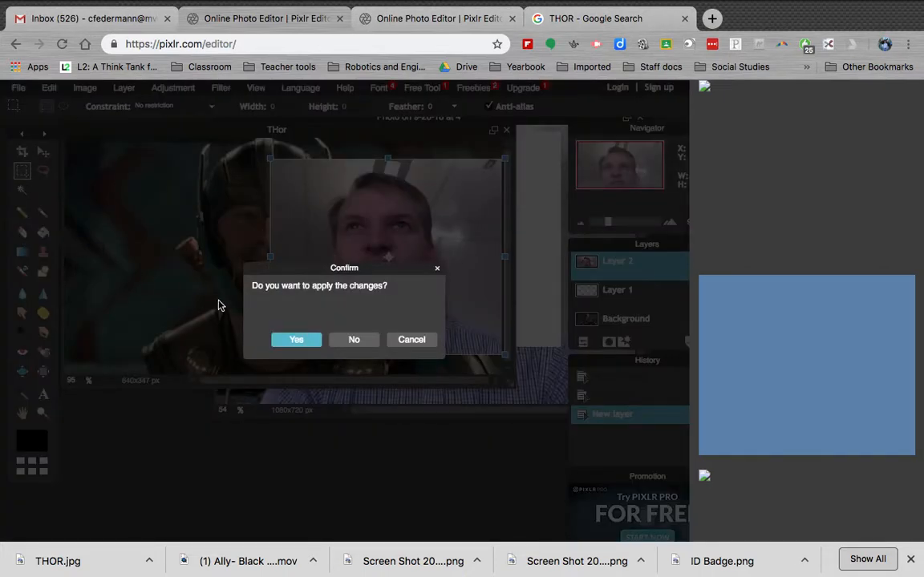
{"action": "left_click", "coordinate": [296, 340]}
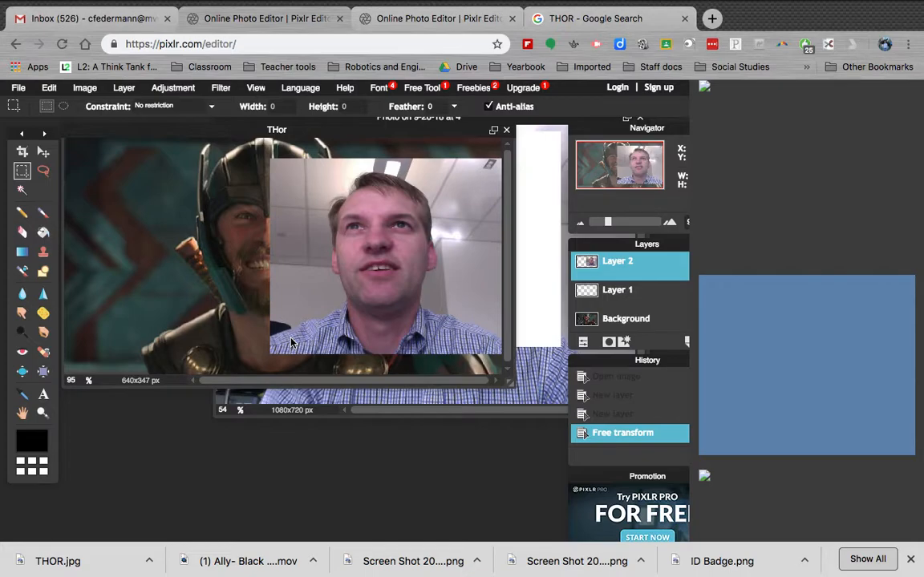
{"action": "mouse_move", "coordinate": [288, 278]}
{"action": "left_mouse_down"}
{"action": "mouse_move", "coordinate": [303, 320]}
{"action": "mouse_move", "coordinate": [317, 294]}
{"action": "mouse_move", "coordinate": [284, 274]}
{"action": "left_mouse_up"}
{"action": "left_click", "coordinate": [22, 232]}
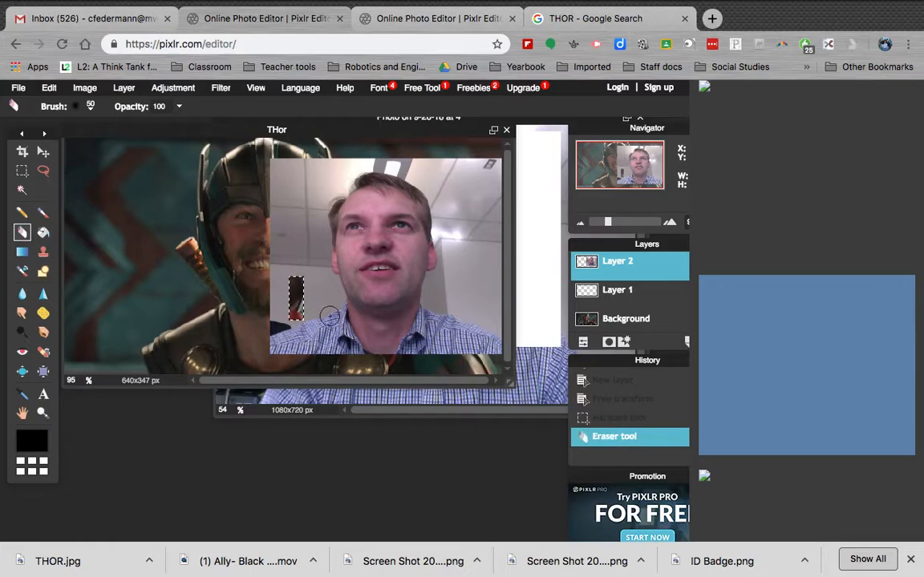
{"action": "key", "text": "ctrl+z"}
{"action": "key", "text": "ctrl+z"}
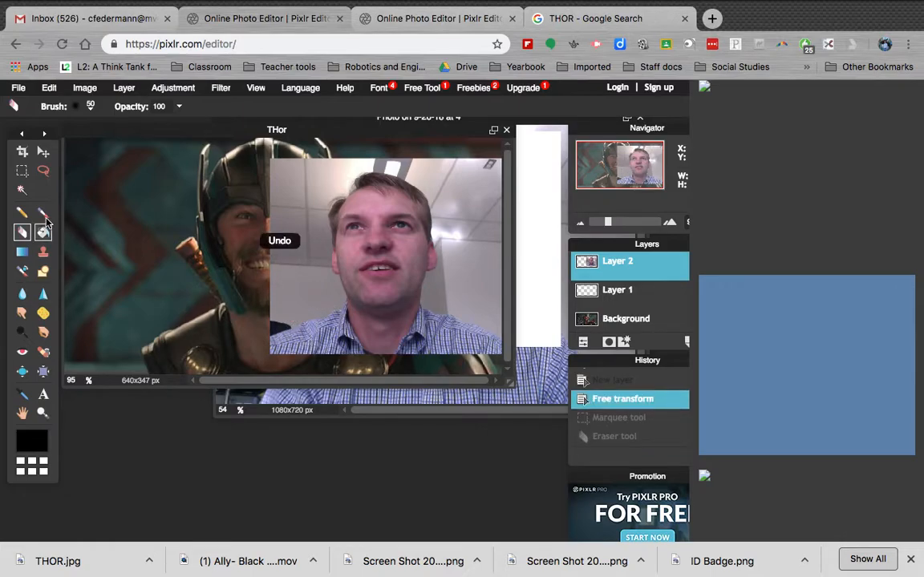
Erase the webcam background and outer shoulders around the head on Layer 2, and move the cut-out over Thor's face
{"action": "mouse_move", "coordinate": [304, 308]}
{"action": "left_mouse_down"}
{"action": "mouse_move", "coordinate": [276, 337]}
{"action": "mouse_move", "coordinate": [272, 293]}
{"action": "mouse_move", "coordinate": [293, 295]}
{"action": "mouse_move", "coordinate": [255, 307]}
{"action": "mouse_move", "coordinate": [287, 307]}
{"action": "mouse_move", "coordinate": [295, 277]}
{"action": "mouse_move", "coordinate": [281, 228]}
{"action": "mouse_move", "coordinate": [285, 161]}
{"action": "mouse_move", "coordinate": [281, 262]}
{"action": "mouse_move", "coordinate": [271, 144]}
{"action": "mouse_move", "coordinate": [281, 296]}
{"action": "mouse_move", "coordinate": [307, 345]}
{"action": "mouse_move", "coordinate": [316, 329]}
{"action": "mouse_move", "coordinate": [308, 235]}
{"action": "left_mouse_up"}
{"action": "mouse_move", "coordinate": [308, 197]}
{"action": "left_mouse_down"}
{"action": "mouse_move", "coordinate": [298, 153]}
{"action": "mouse_move", "coordinate": [365, 150]}
{"action": "mouse_move", "coordinate": [419, 164]}
{"action": "mouse_move", "coordinate": [459, 154]}
{"action": "mouse_move", "coordinate": [491, 164]}
{"action": "mouse_move", "coordinate": [497, 310]}
{"action": "mouse_move", "coordinate": [459, 317]}
{"action": "mouse_move", "coordinate": [451, 143]}
{"action": "mouse_move", "coordinate": [462, 321]}
{"action": "mouse_move", "coordinate": [429, 265]}
{"action": "mouse_move", "coordinate": [411, 172]}
{"action": "mouse_move", "coordinate": [390, 164]}
{"action": "mouse_move", "coordinate": [449, 235]}
{"action": "mouse_move", "coordinate": [449, 352]}
{"action": "left_mouse_up"}
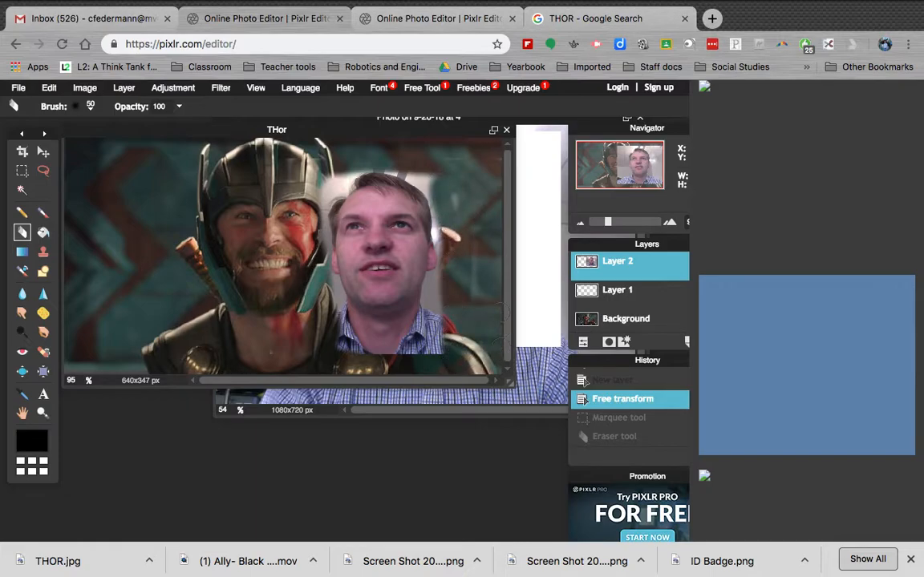
{"action": "left_click", "coordinate": [44, 152]}
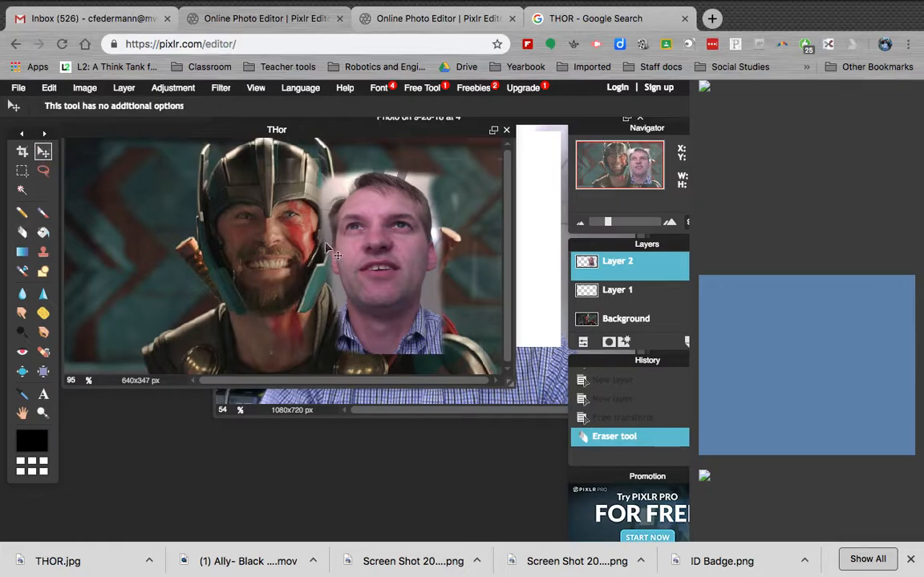
{"action": "left_click_drag", "start_coordinate": [362, 250], "coordinate": [253, 243]}
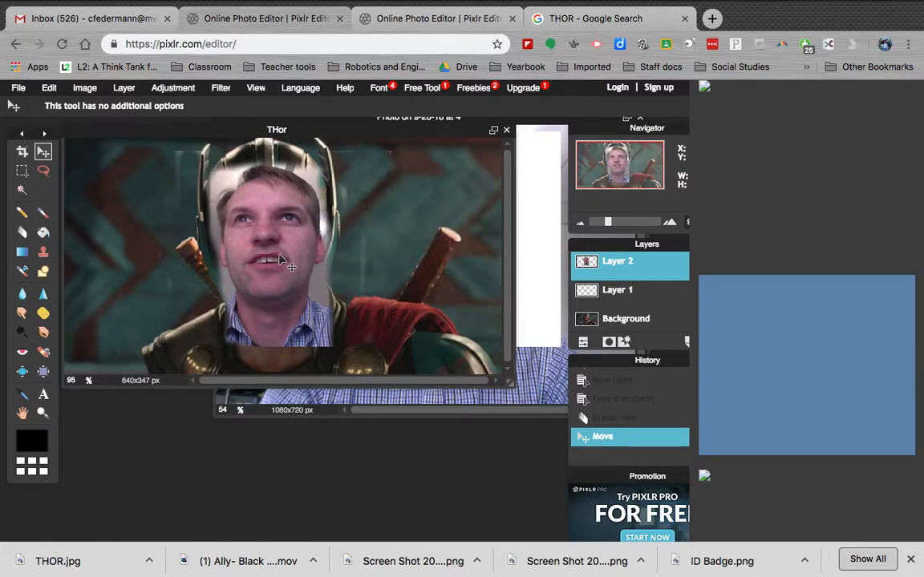
Erase the hair, shirt, neck and leftover background around the pasted face so Thor's helmet and armour frame it
{"action": "left_click", "coordinate": [21, 152]}
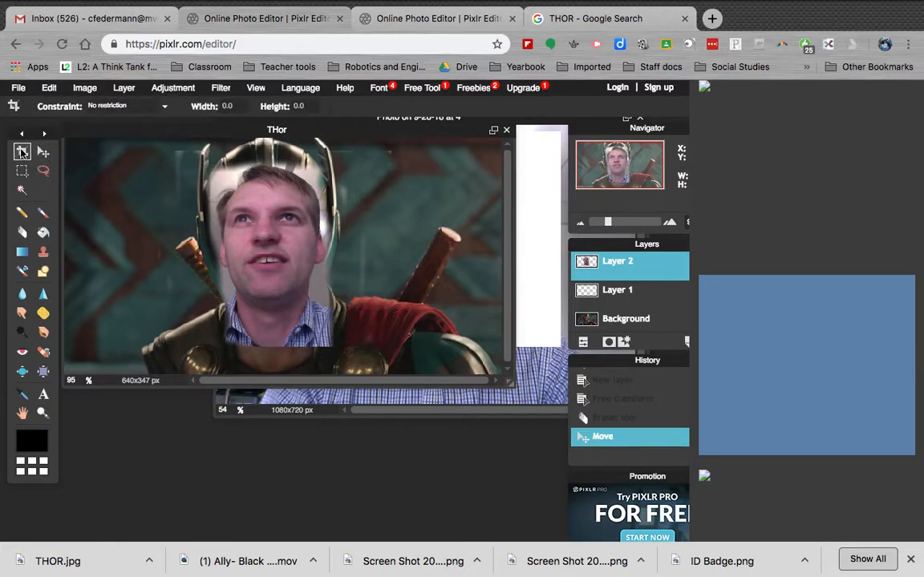
{"action": "left_click", "coordinate": [22, 172]}
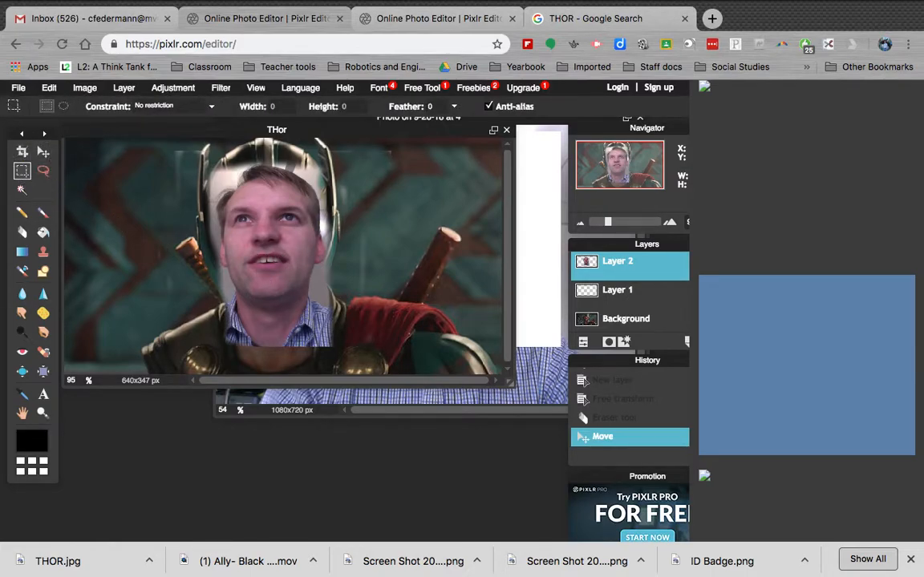
{"action": "left_click", "coordinate": [22, 232]}
{"action": "mouse_move", "coordinate": [197, 200]}
{"action": "left_mouse_down"}
{"action": "mouse_move", "coordinate": [231, 166]}
{"action": "mouse_move", "coordinate": [267, 164]}
{"action": "mouse_move", "coordinate": [333, 167]}
{"action": "mouse_move", "coordinate": [328, 208]}
{"action": "left_mouse_up"}
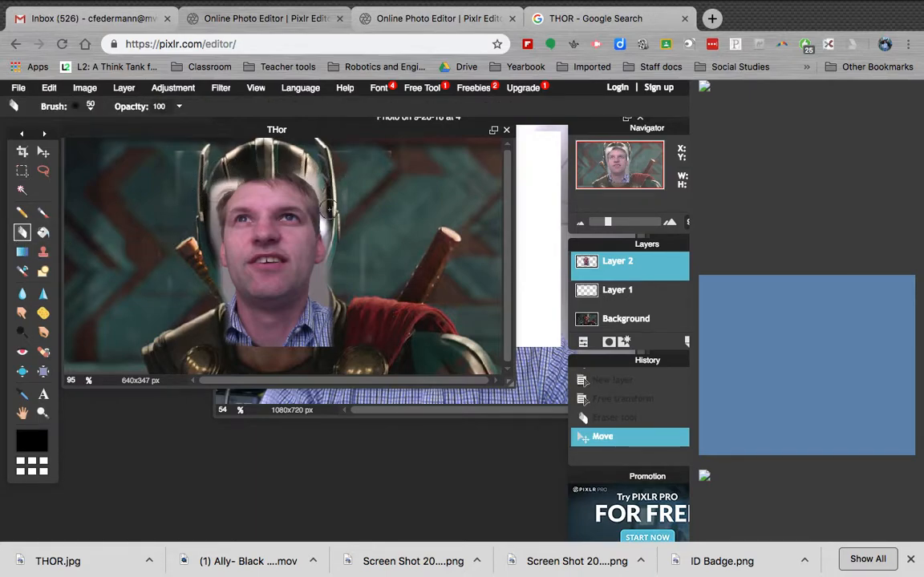
{"action": "mouse_move", "coordinate": [268, 177]}
{"action": "left_mouse_down"}
{"action": "mouse_move", "coordinate": [229, 180]}
{"action": "mouse_move", "coordinate": [213, 195]}
{"action": "mouse_move", "coordinate": [226, 185]}
{"action": "mouse_move", "coordinate": [219, 276]}
{"action": "mouse_move", "coordinate": [237, 326]}
{"action": "mouse_move", "coordinate": [277, 309]}
{"action": "mouse_move", "coordinate": [298, 276]}
{"action": "mouse_move", "coordinate": [269, 289]}
{"action": "mouse_move", "coordinate": [264, 304]}
{"action": "left_mouse_up"}
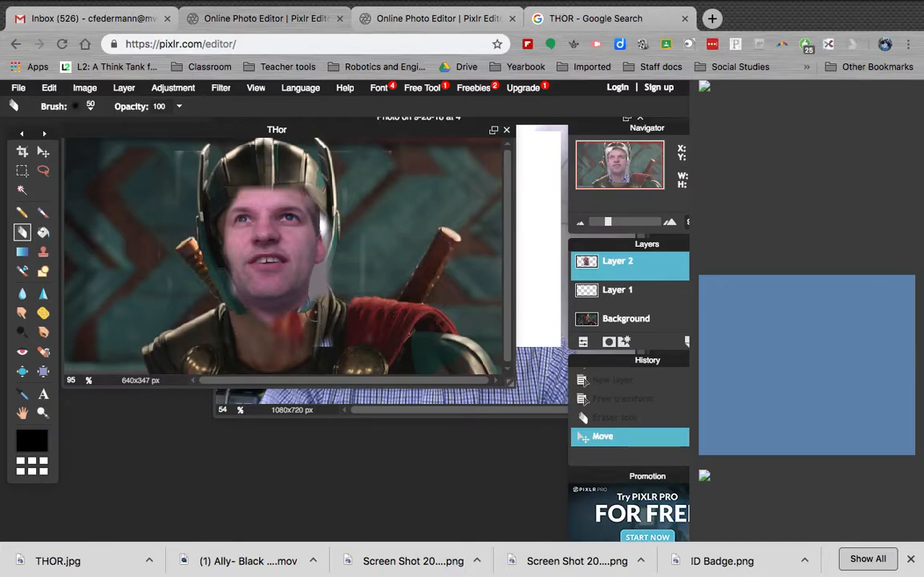
{"action": "mouse_move", "coordinate": [320, 286]}
{"action": "left_mouse_down"}
{"action": "mouse_move", "coordinate": [319, 200]}
{"action": "mouse_move", "coordinate": [272, 176]}
{"action": "mouse_move", "coordinate": [240, 170]}
{"action": "mouse_move", "coordinate": [248, 186]}
{"action": "mouse_move", "coordinate": [218, 170]}
{"action": "mouse_move", "coordinate": [258, 191]}
{"action": "left_mouse_up"}
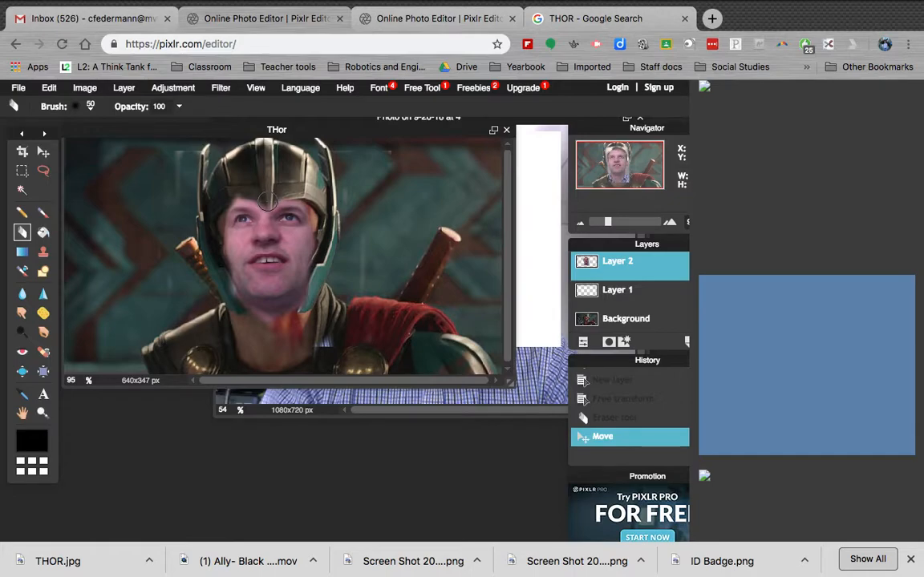
{"action": "mouse_move", "coordinate": [246, 193]}
{"action": "left_mouse_down"}
{"action": "mouse_move", "coordinate": [215, 177]}
{"action": "mouse_move", "coordinate": [231, 193]}
{"action": "left_mouse_up"}
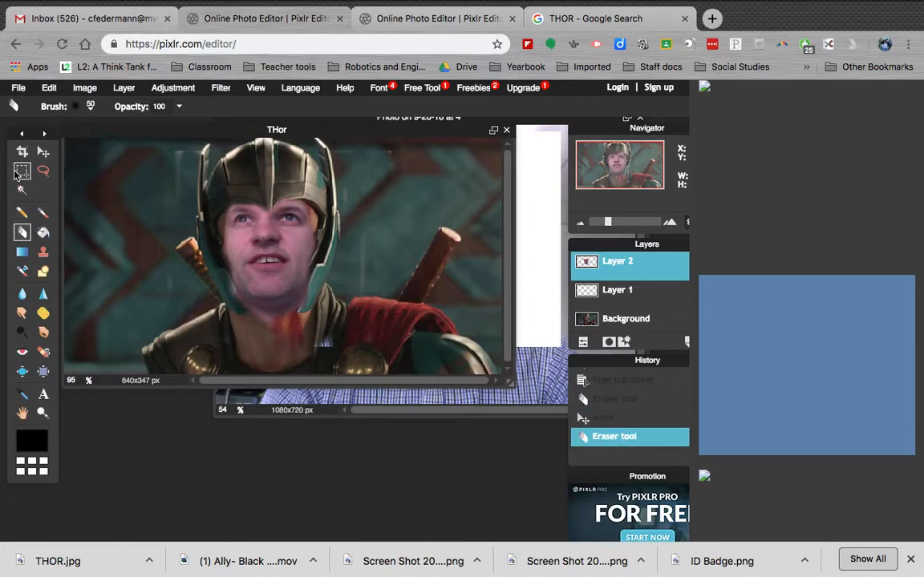
Move the face layer slightly down and to the right to centre it inside the helmet opening
{"action": "left_click", "coordinate": [43, 152]}
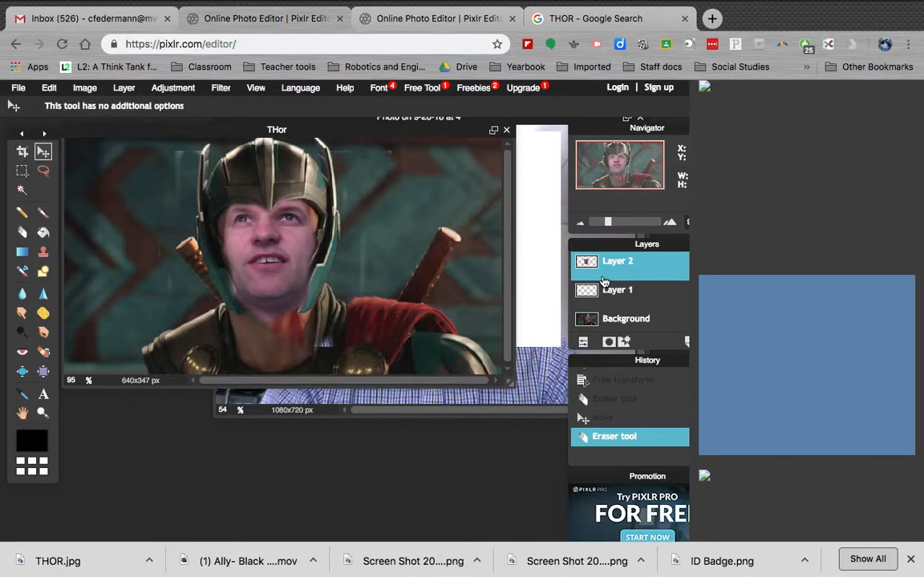
{"action": "mouse_move", "coordinate": [250, 245]}
{"action": "left_mouse_down"}
{"action": "mouse_move", "coordinate": [258, 258]}
{"action": "mouse_move", "coordinate": [257, 250]}
{"action": "left_mouse_up"}
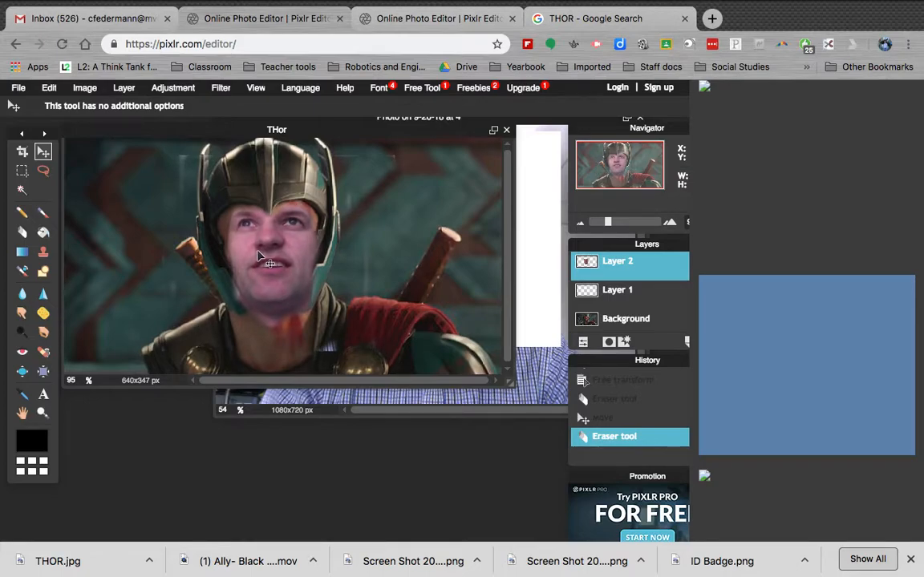
{"action": "left_click_drag", "start_coordinate": [257, 254], "coordinate": [262, 260]}
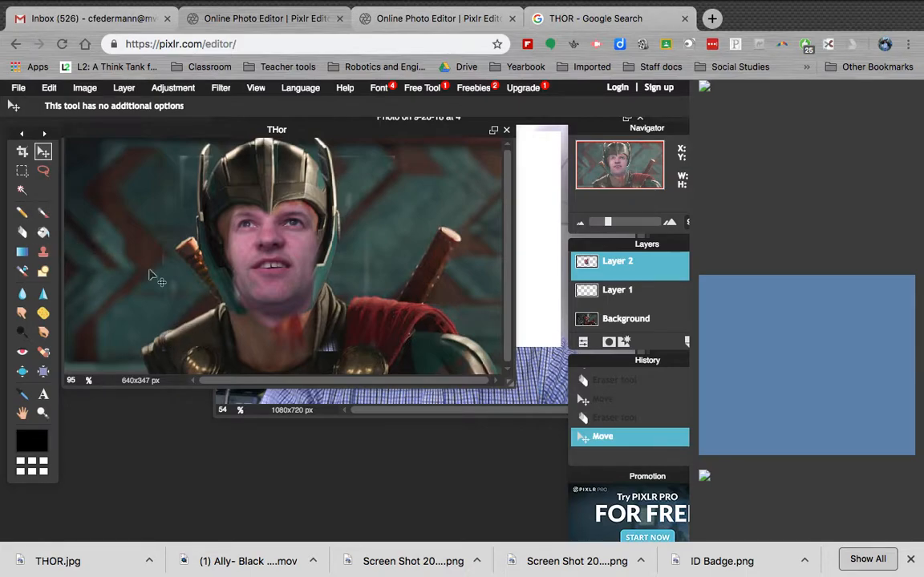
Free-transform the face layer to widen it slightly so it fills the helmet opening, and apply the change
{"action": "left_click", "coordinate": [49, 88]}
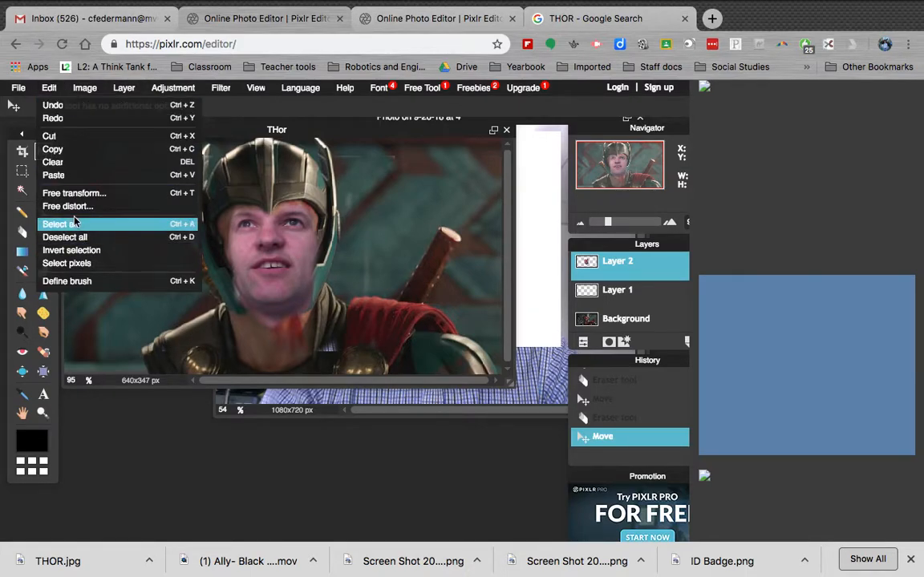
{"action": "left_click", "coordinate": [72, 193]}
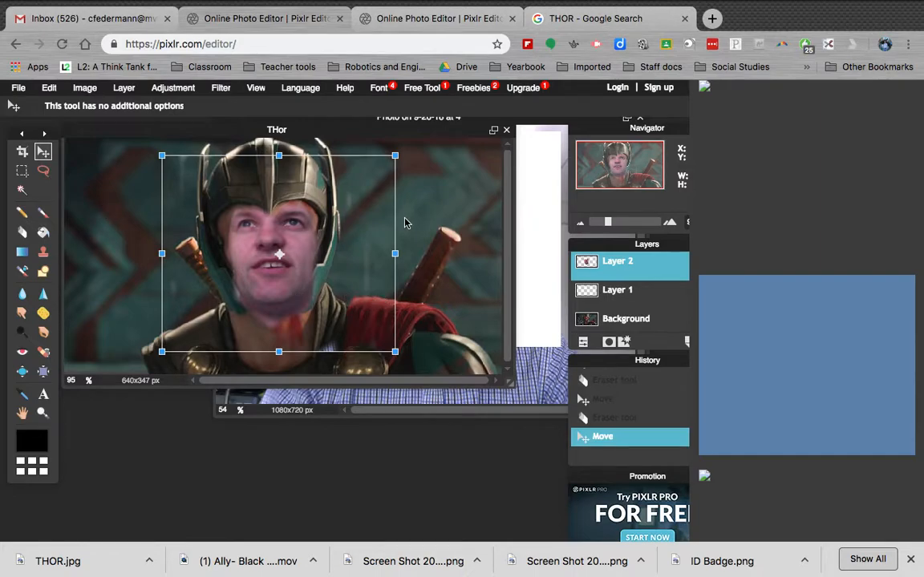
{"action": "left_click_drag", "start_coordinate": [394, 251], "coordinate": [414, 245]}
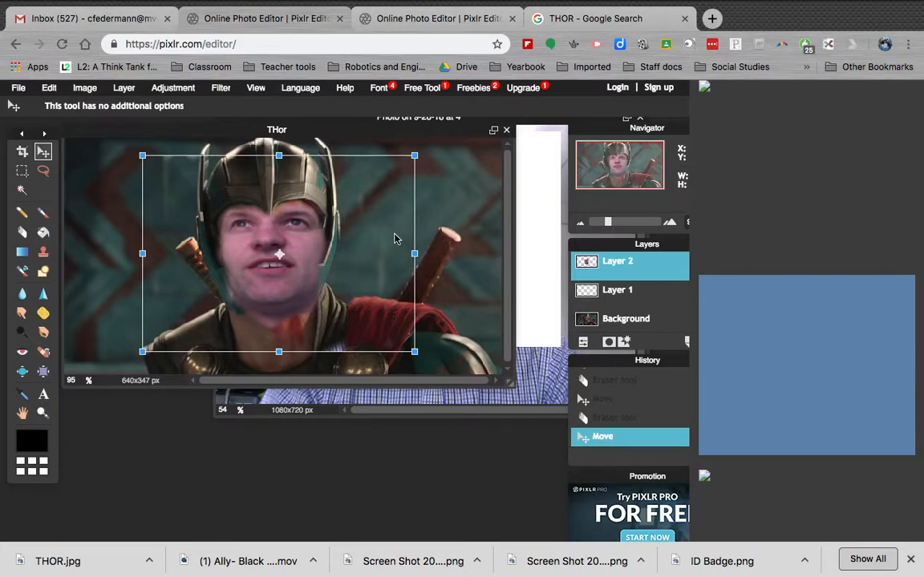
{"action": "left_click", "coordinate": [438, 235]}
{"action": "left_click", "coordinate": [297, 340]}
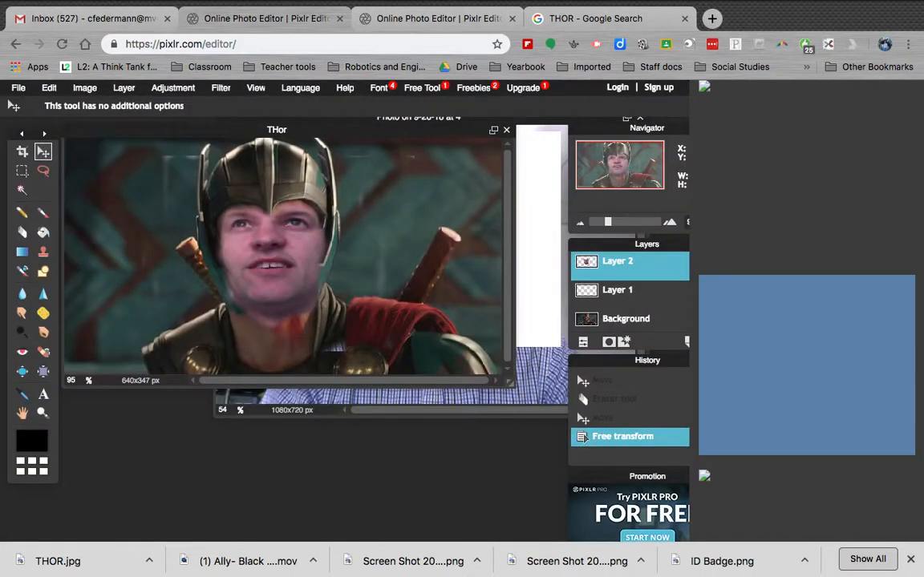
Erase the excess skin along the jaw, below the chin and over the helmet's cheek guards
{"action": "left_click", "coordinate": [22, 232]}
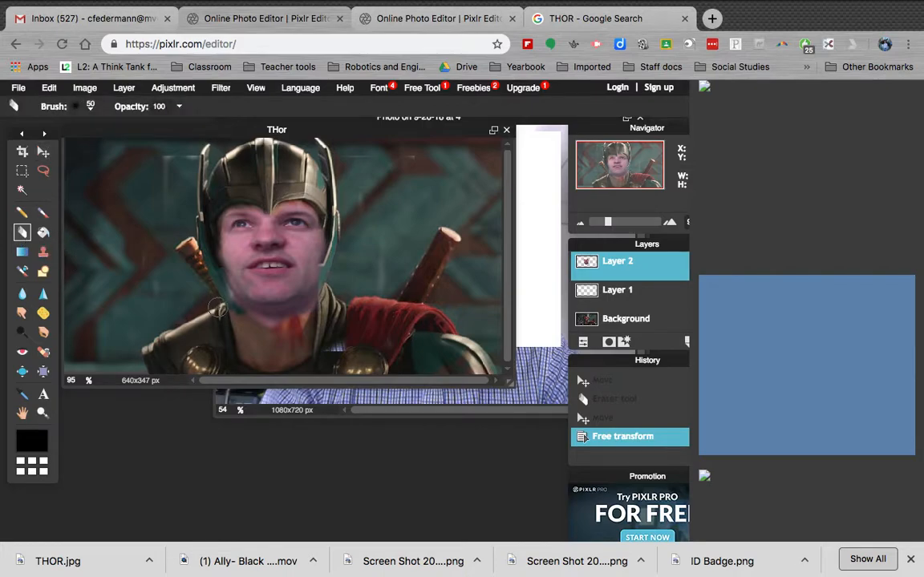
{"action": "mouse_move", "coordinate": [324, 272]}
{"action": "left_mouse_down"}
{"action": "mouse_move", "coordinate": [327, 308]}
{"action": "mouse_move", "coordinate": [304, 321]}
{"action": "left_mouse_up"}
{"action": "mouse_move", "coordinate": [232, 329]}
{"action": "left_mouse_down"}
{"action": "mouse_move", "coordinate": [222, 296]}
{"action": "mouse_move", "coordinate": [248, 314]}
{"action": "left_mouse_up"}
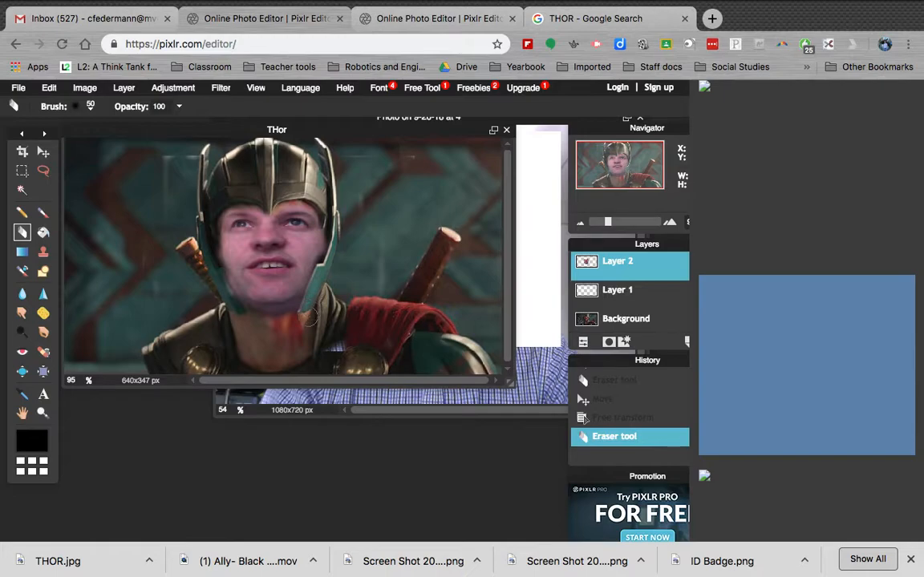
{"action": "left_click", "coordinate": [309, 315]}
{"action": "left_click_drag", "start_coordinate": [213, 270], "coordinate": [194, 244]}
Start saving the merged image and choose the PXD (Layered Pixlr image) format
{"action": "left_click", "coordinate": [17, 90]}
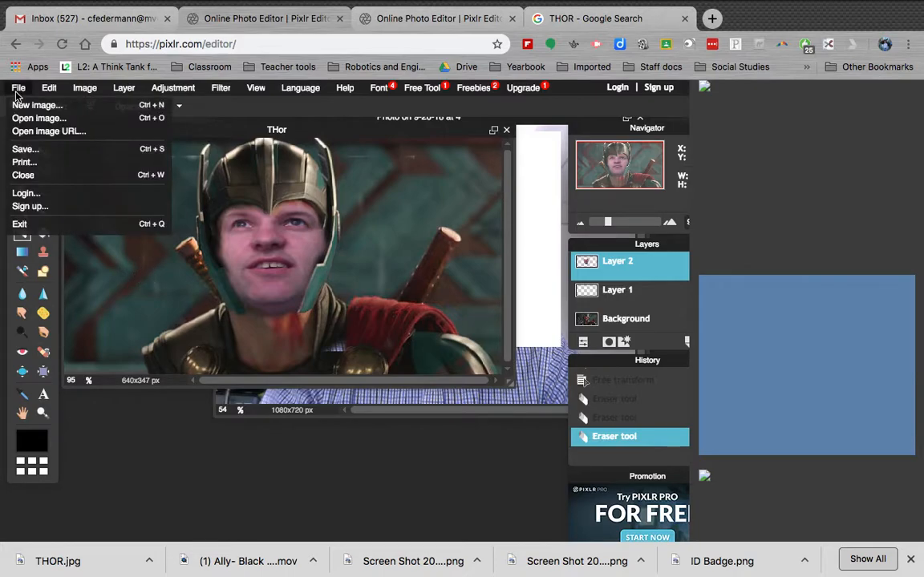
{"action": "left_click", "coordinate": [34, 148]}
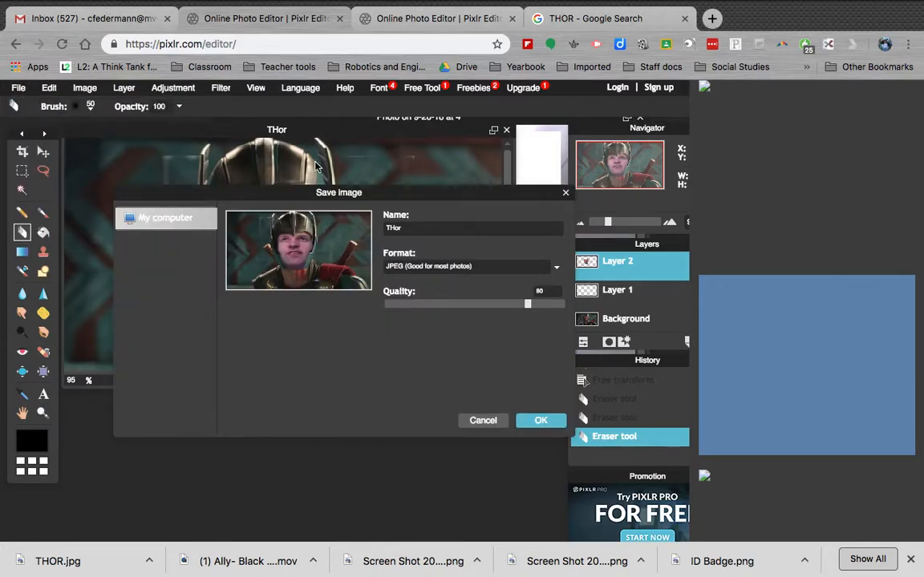
{"action": "left_click", "coordinate": [406, 271]}
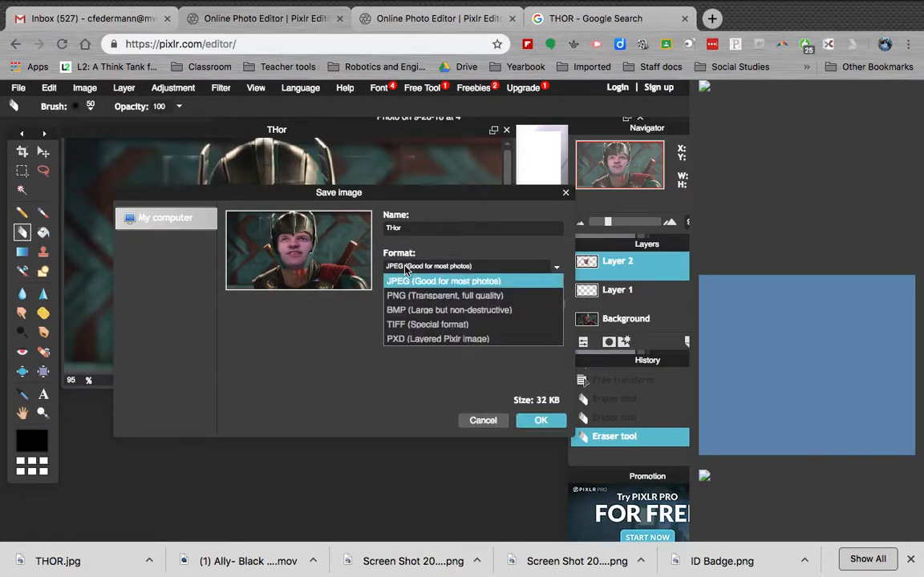
{"action": "left_click", "coordinate": [432, 340]}
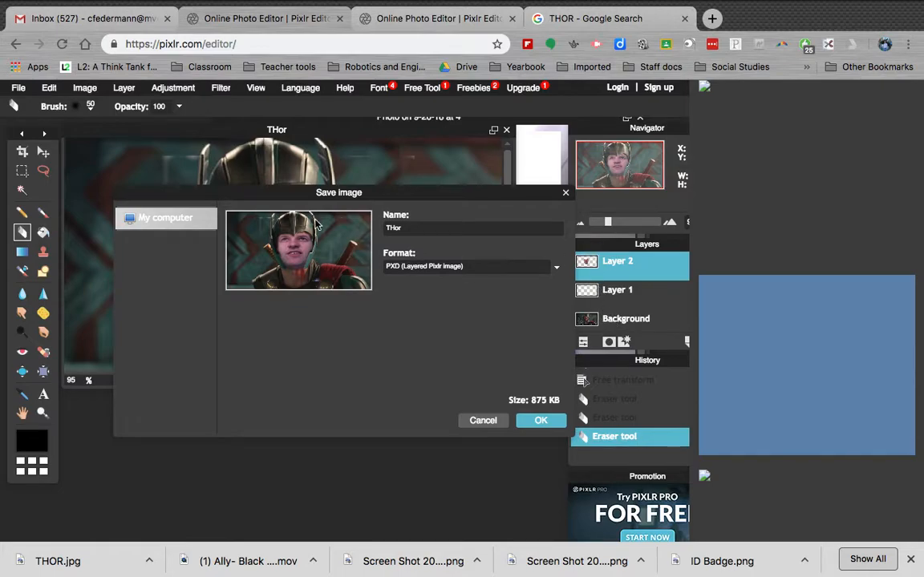
Name the file with "PER", the person's last name and "superhero", and save the layered image to the Desktop
{"action": "left_click", "coordinate": [415, 228]}
{"action": "key", "text": "BackSpace"}
{"action": "key", "text": "BackSpace"}
{"action": "key", "text": "BackSpace"}
{"action": "key", "text": "BackSpace"}
{"action": "type", "text": "PER YOUR"}
{"action": "type", "text": "DERMANN superhero"}
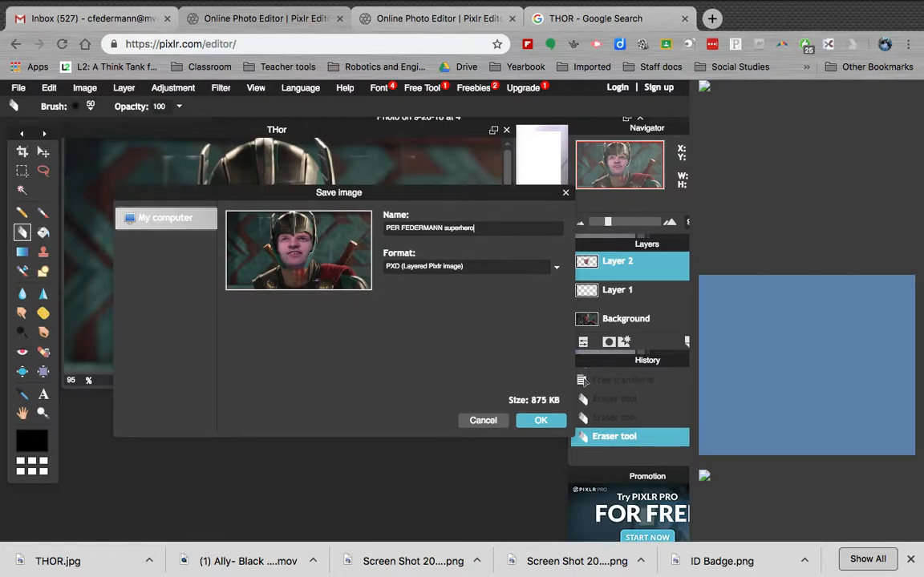
{"action": "left_click", "coordinate": [542, 420]}
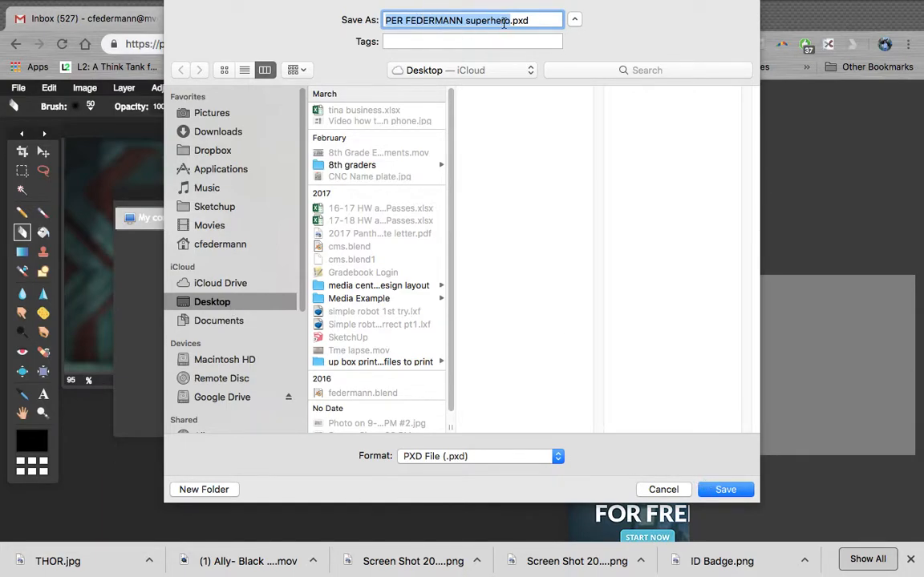
{"action": "left_click", "coordinate": [728, 490]}
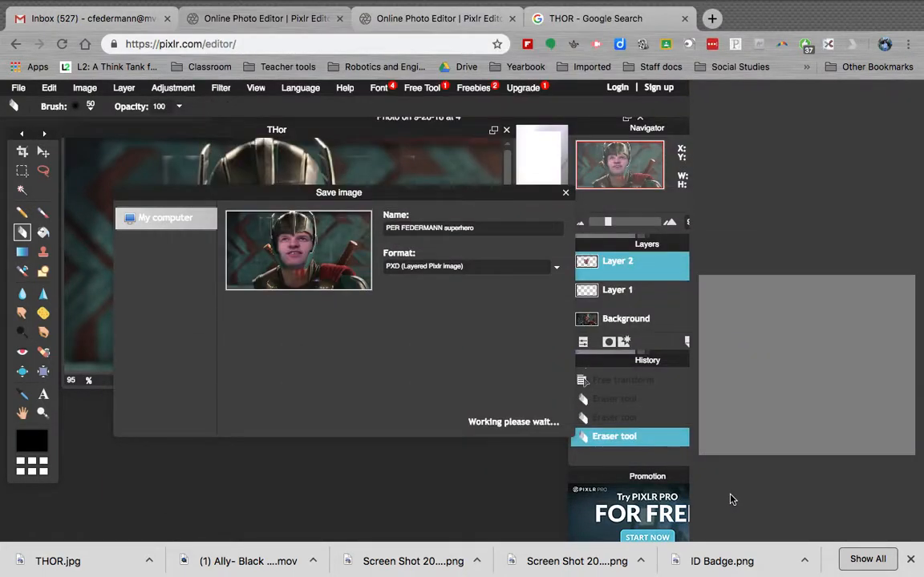
Save a JPEG copy of the merged image to the Desktop under the same name
{"action": "left_click", "coordinate": [17, 87]}
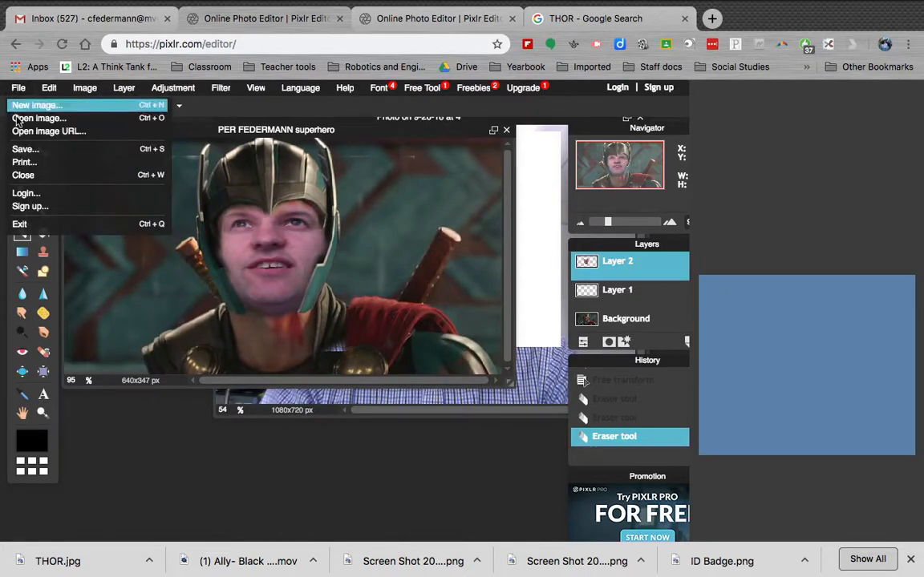
{"action": "left_click", "coordinate": [24, 143]}
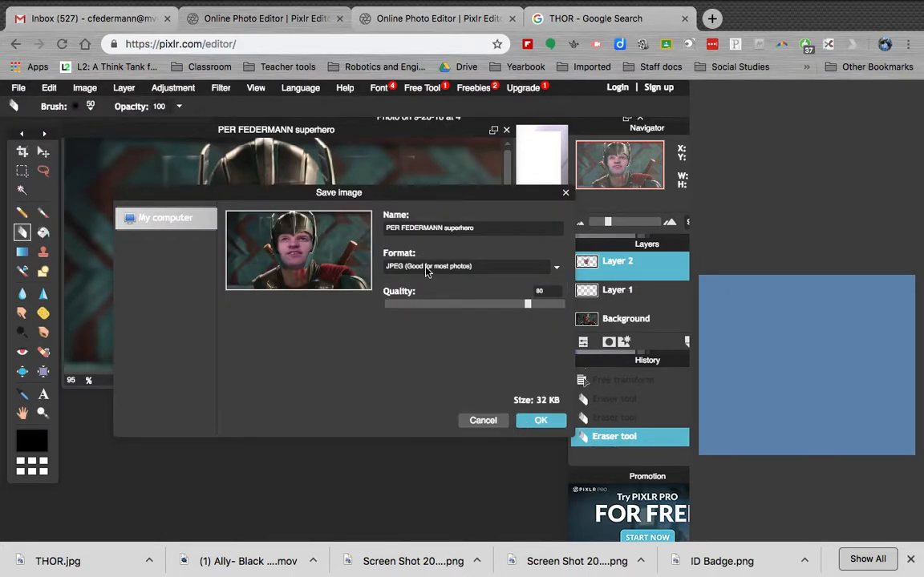
{"action": "left_click", "coordinate": [556, 425]}
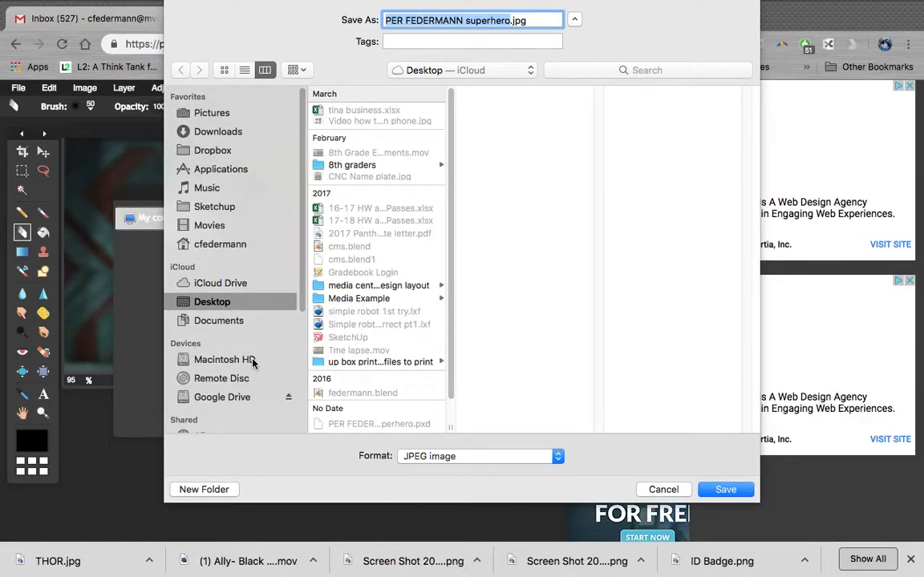
{"action": "left_click", "coordinate": [726, 490]}
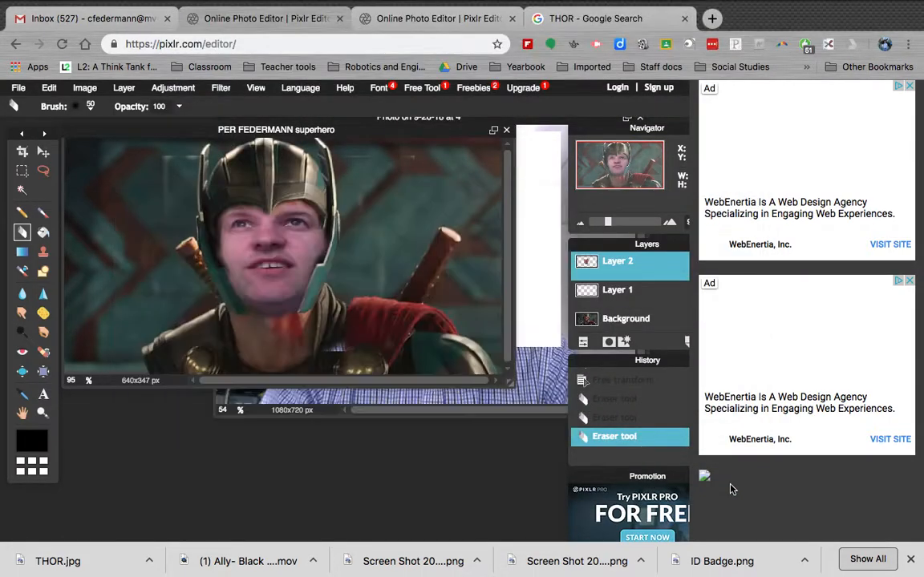